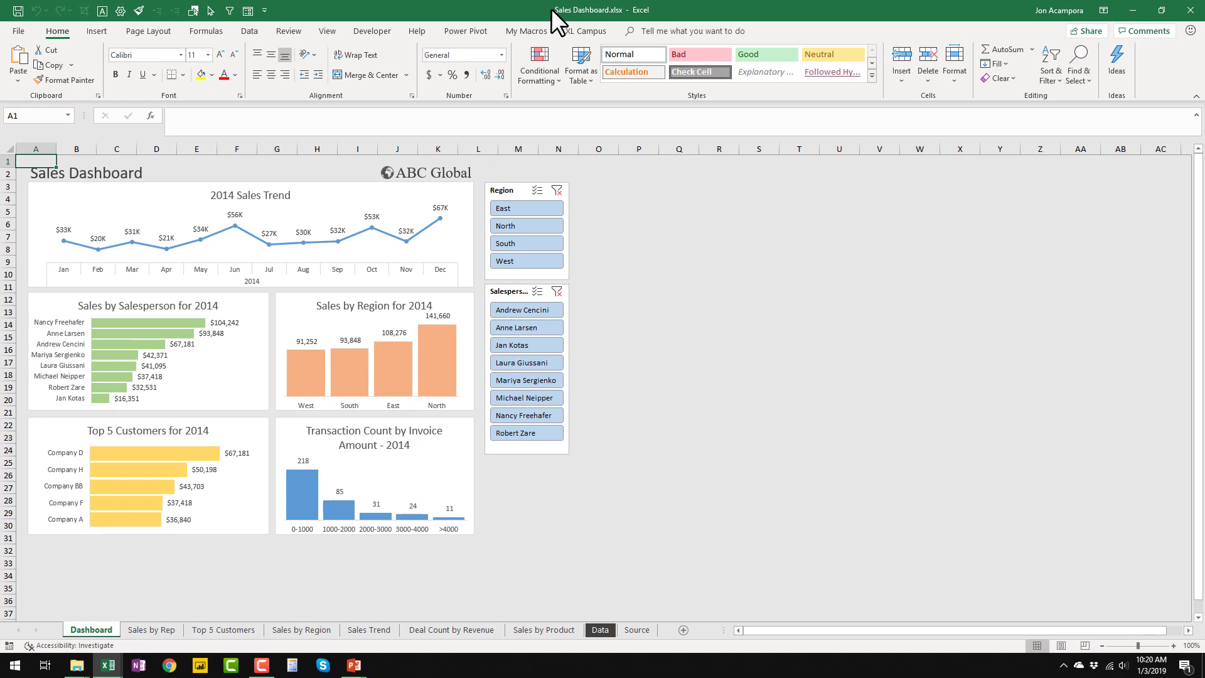
Snap Sales Dashboard to the left half, fill the right with Raw Sales Data, and select A4
mouse_move(551, 9)
mouse_down()
mouse_move(530, 54)
mouse_move(355, 186)
mouse_move(1, 293)
mouse_move(1, 267)
mouse_move(2, 314)
mouse_move(1, 264)
mouse_move(2, 274)
mouse_up()
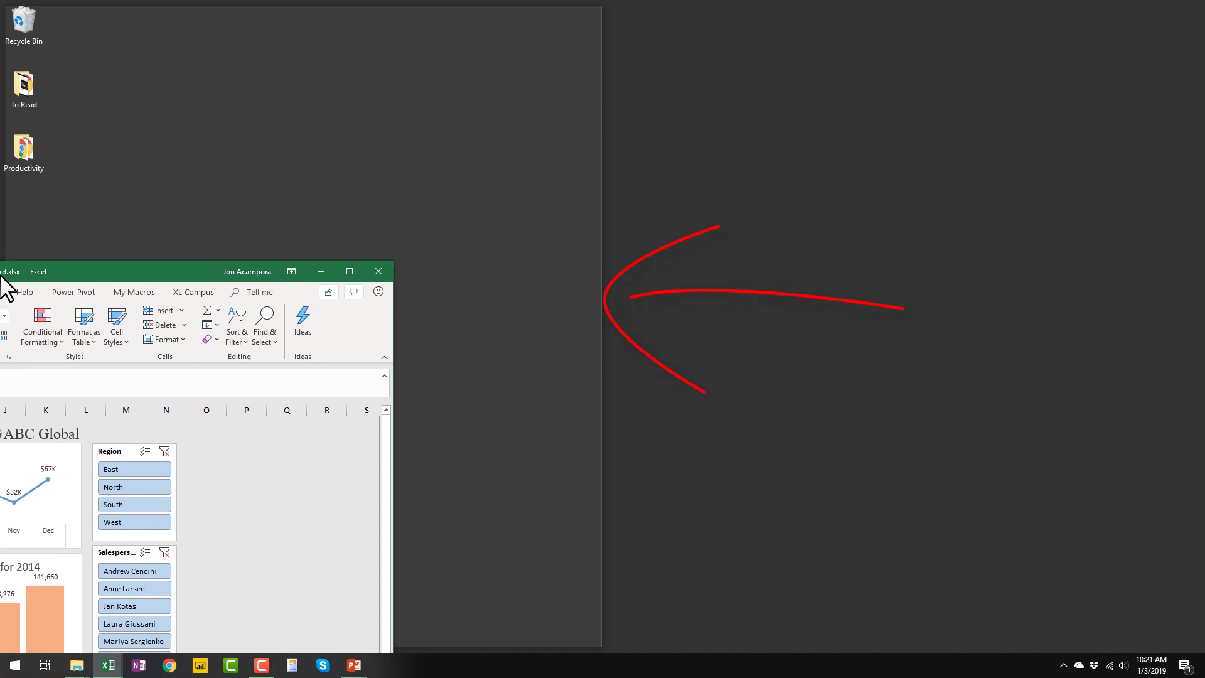
drag(1, 276, 0, 277)
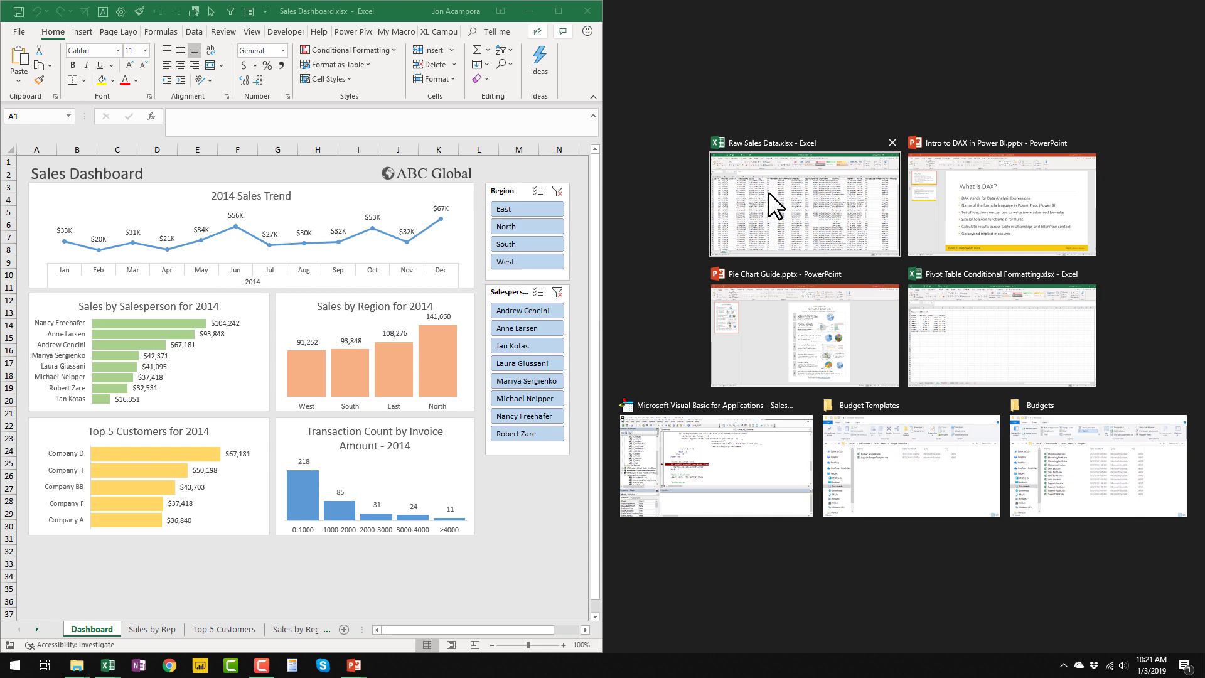
click(834, 221)
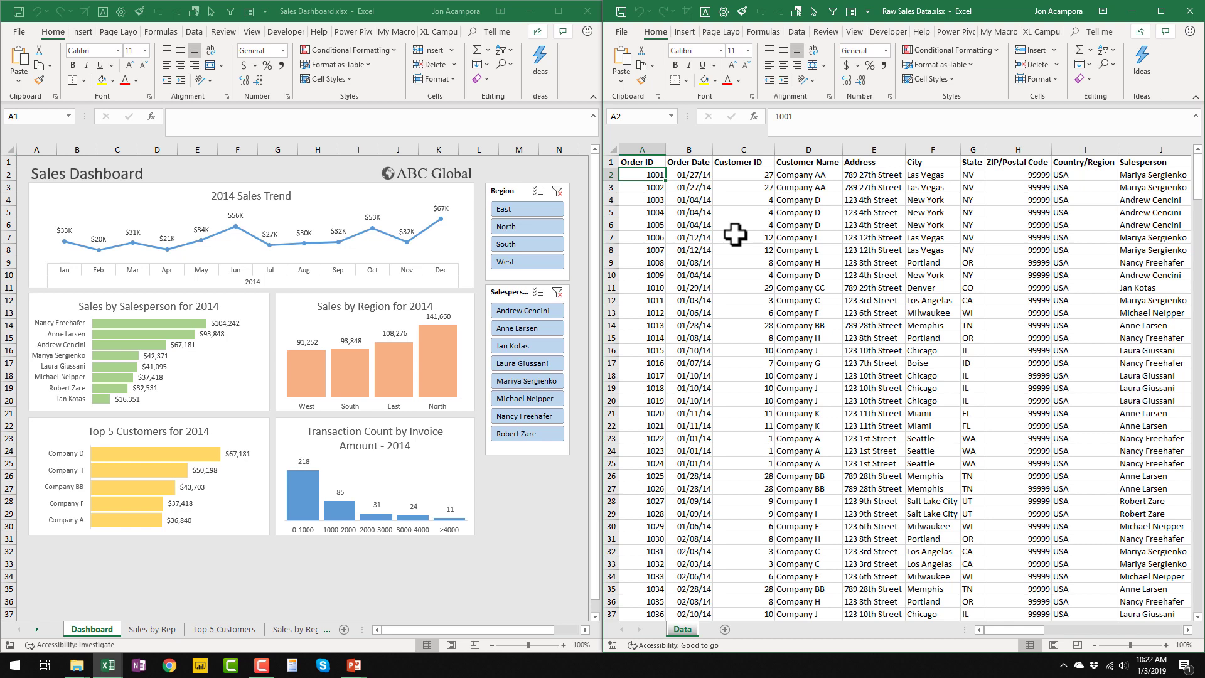
click(646, 200)
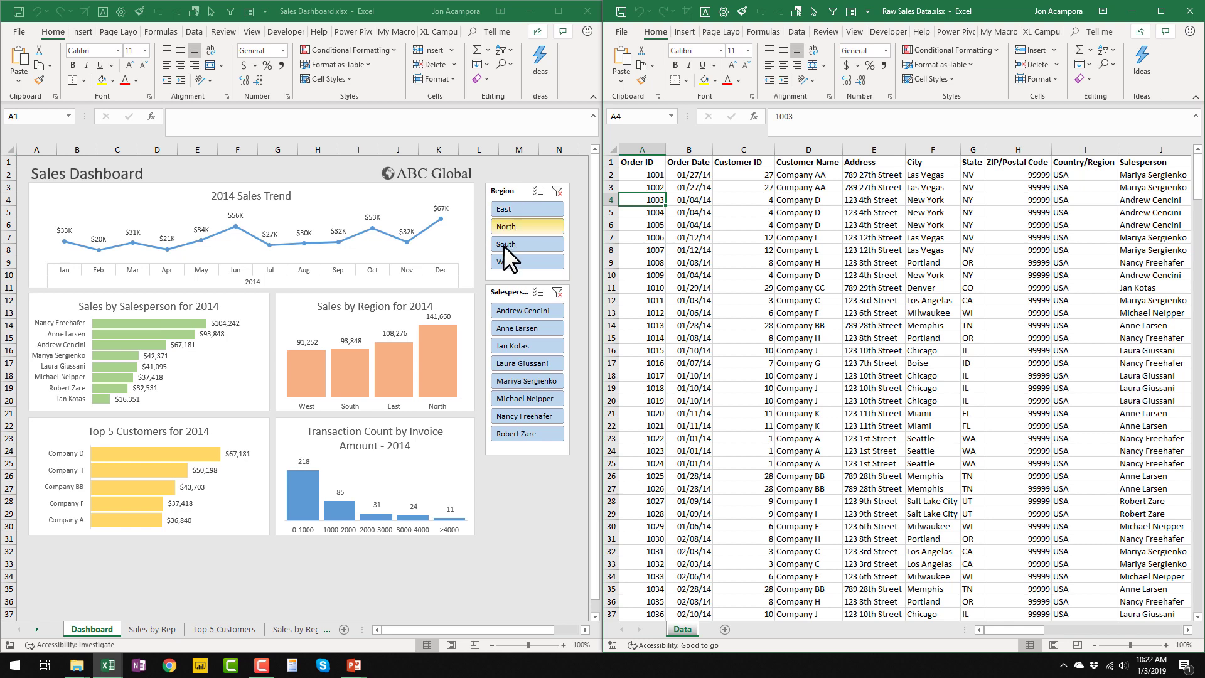
Bring up the Pie Chart Guide presentation from the PowerPoint taskbar and move it to the left half
click(357, 671)
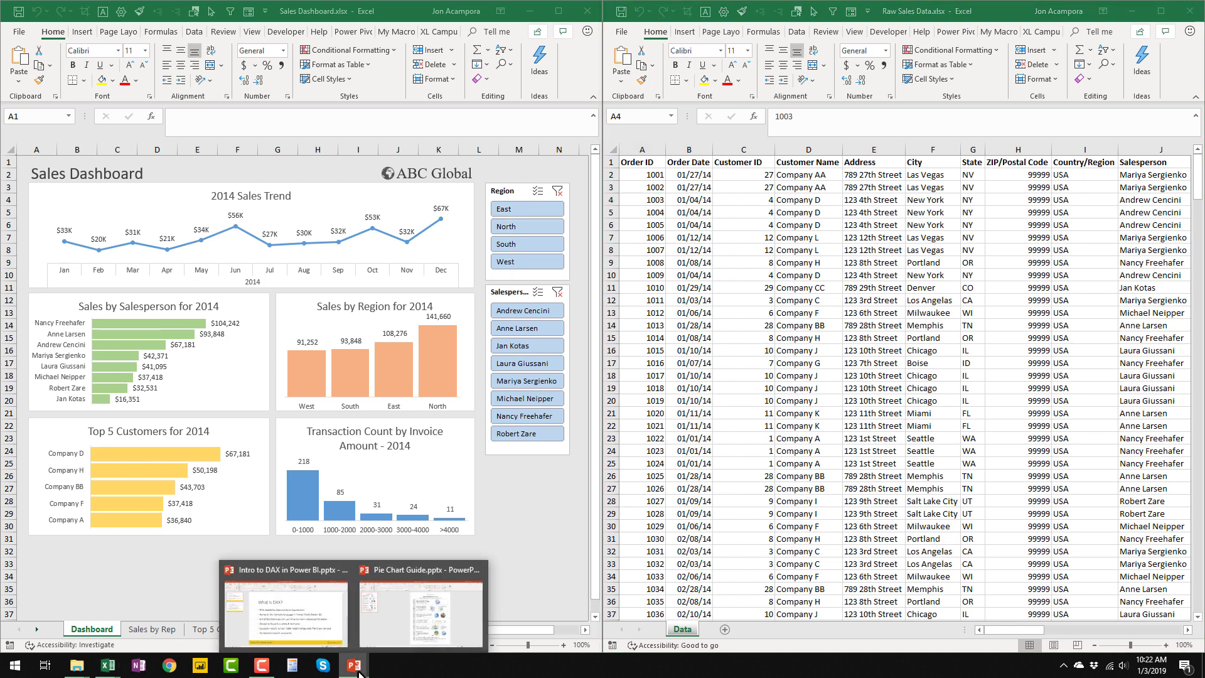
click(371, 639)
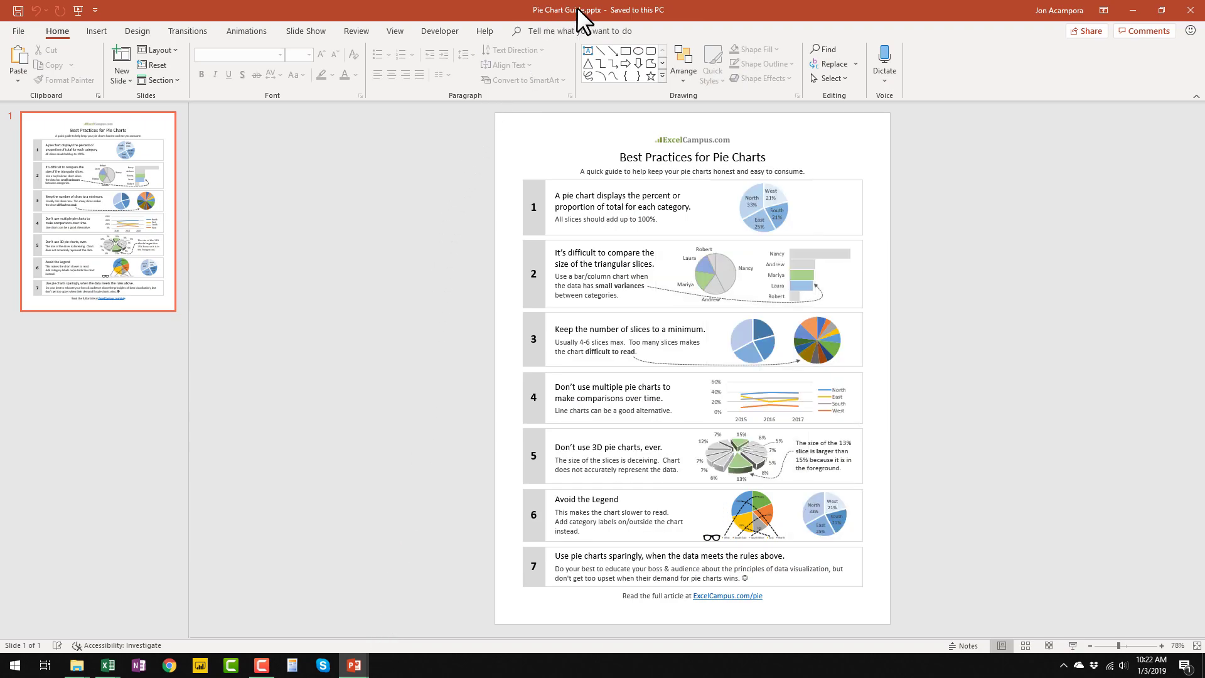
drag(578, 10, 5, 200)
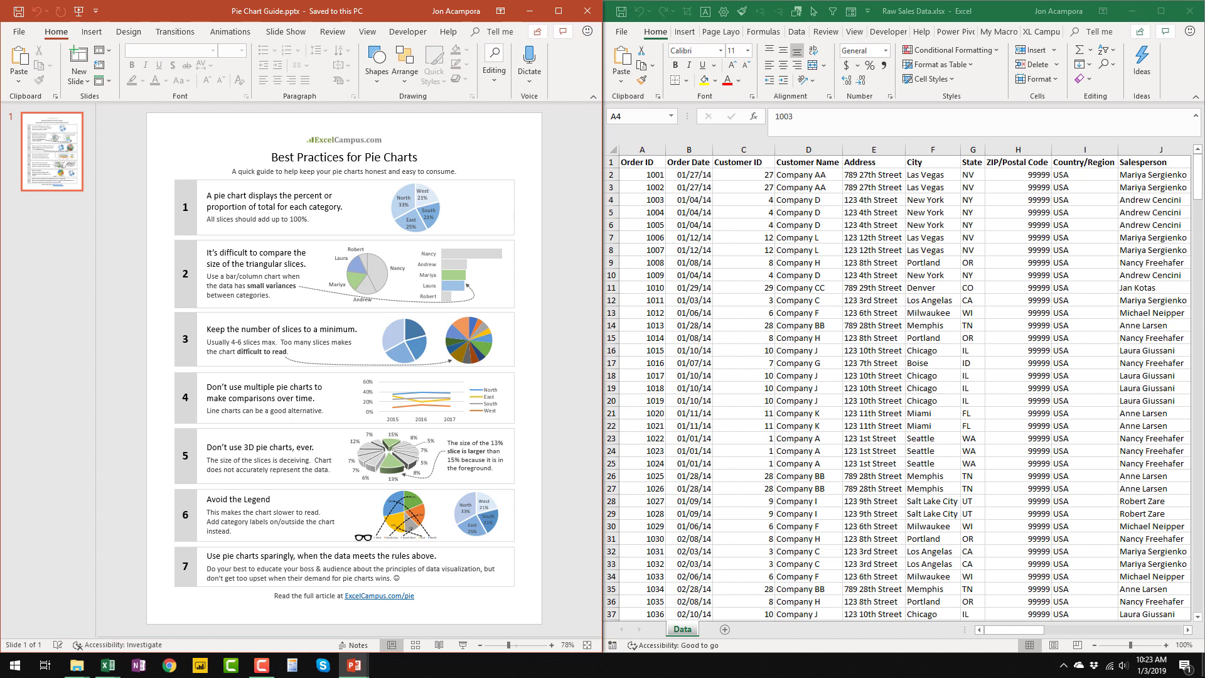
Show the desktop, restore Pie Chart Guide, snap it left, and put Sales Dashboard on the right
click(1202, 666)
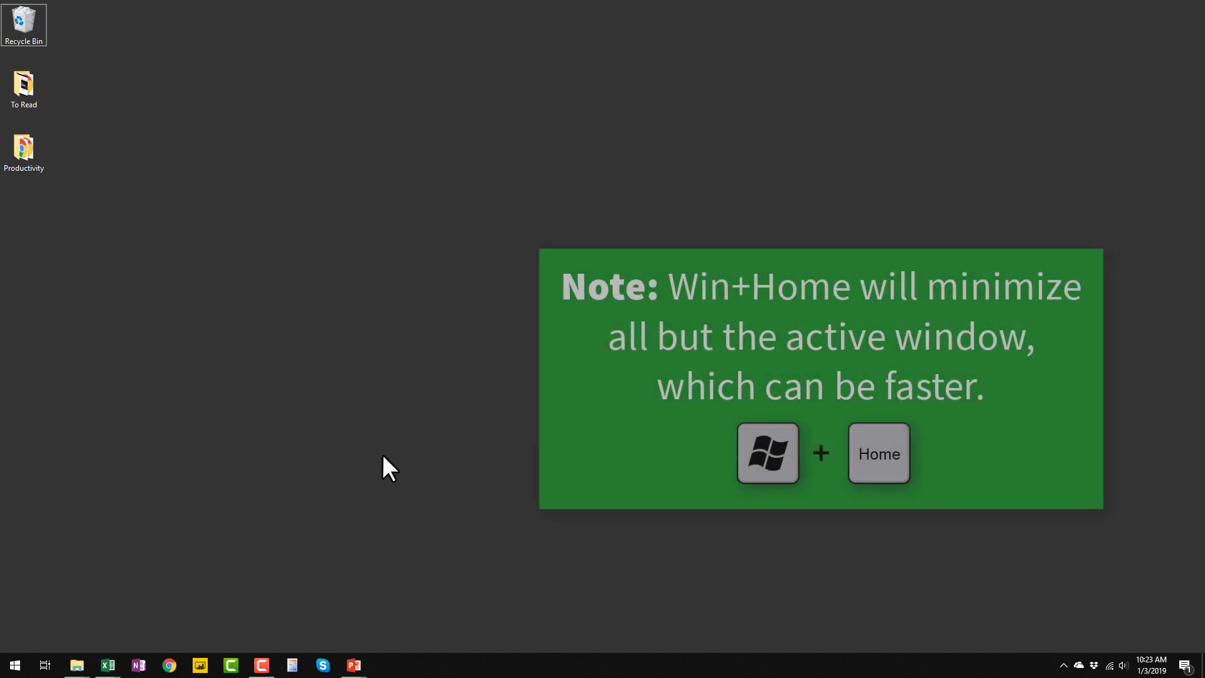
mouse_move(354, 667)
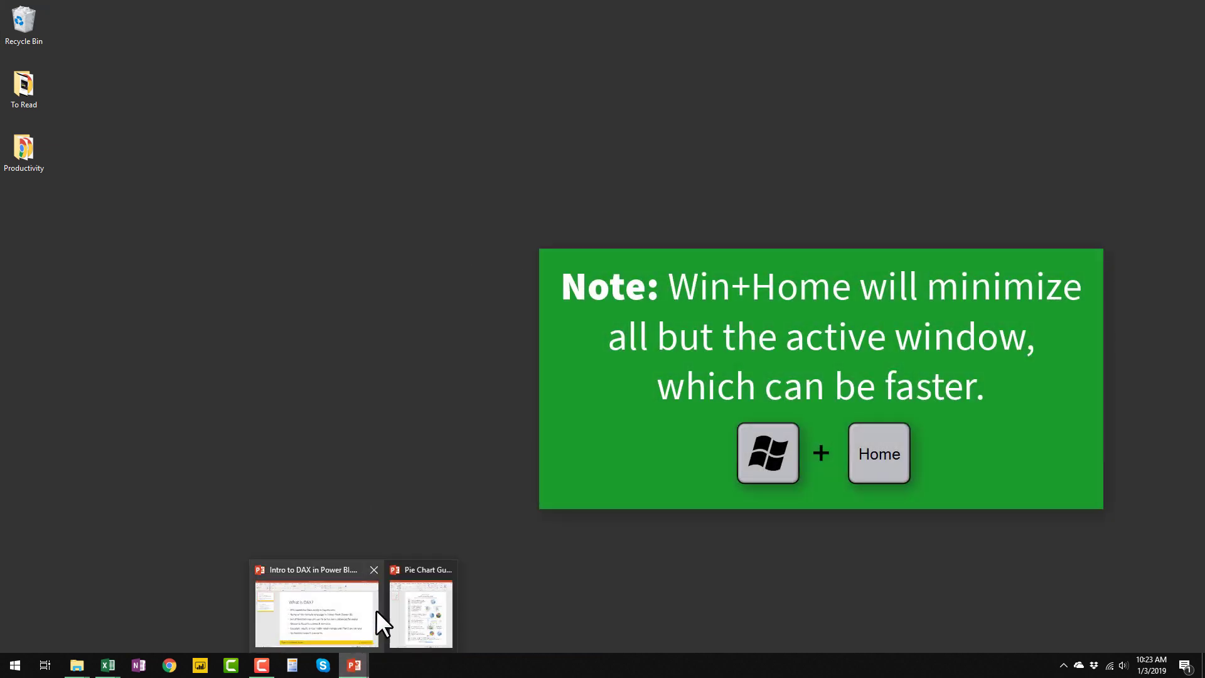
click(402, 599)
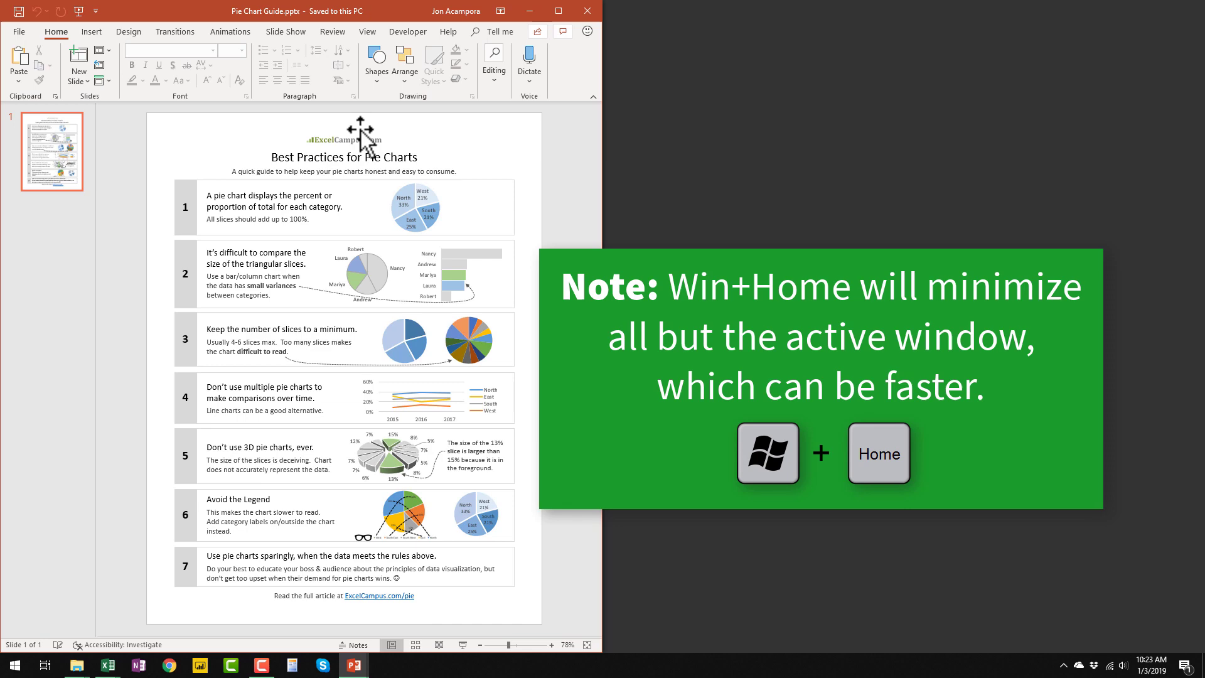
drag(356, 17, 5, 277)
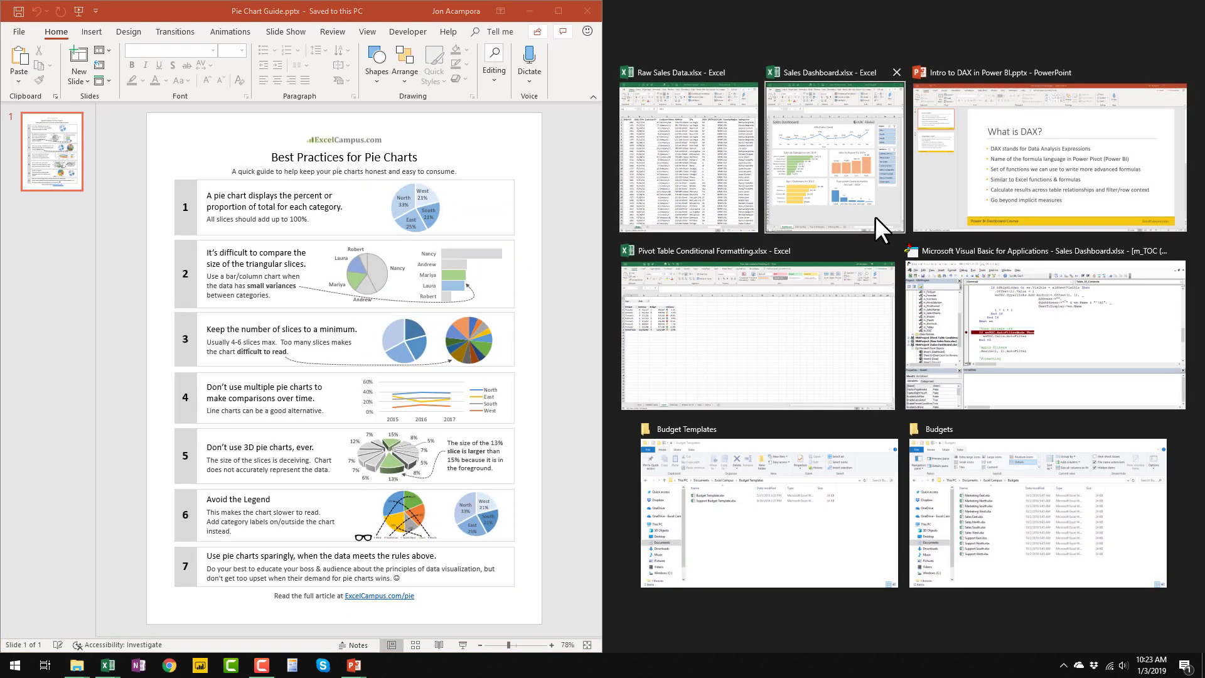
click(793, 193)
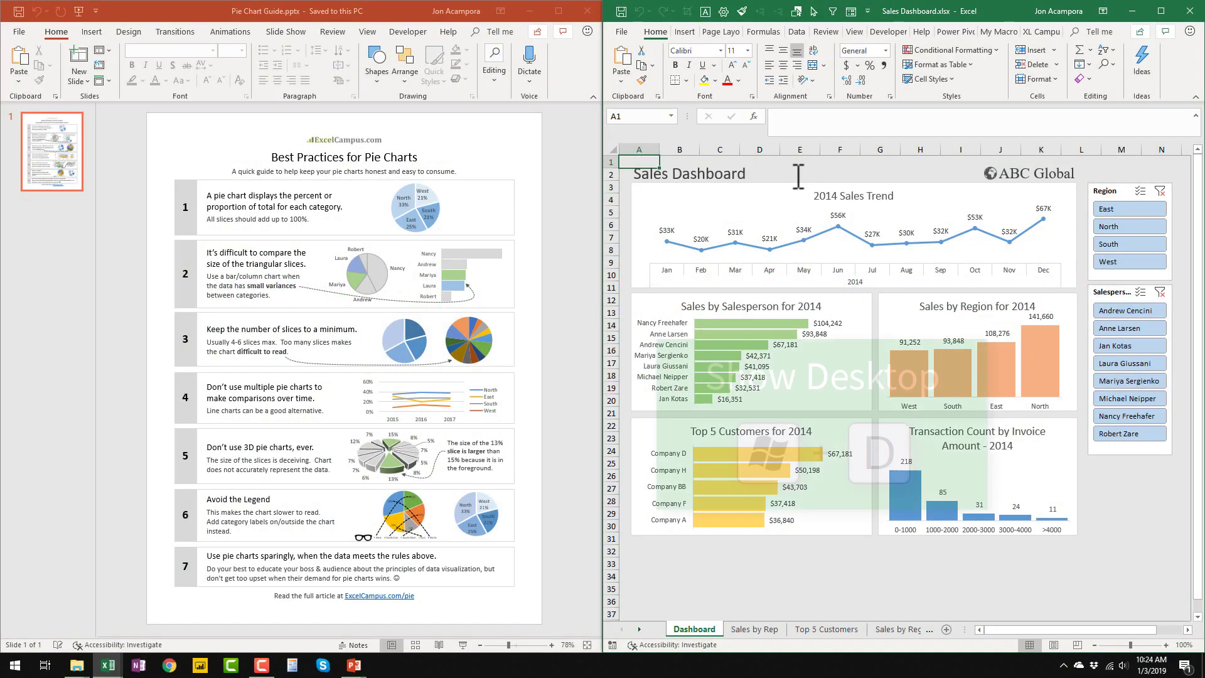
Clear the desktop with Win+D and restore the Pivot Table Conditional Formatting workbook
key(super+d)
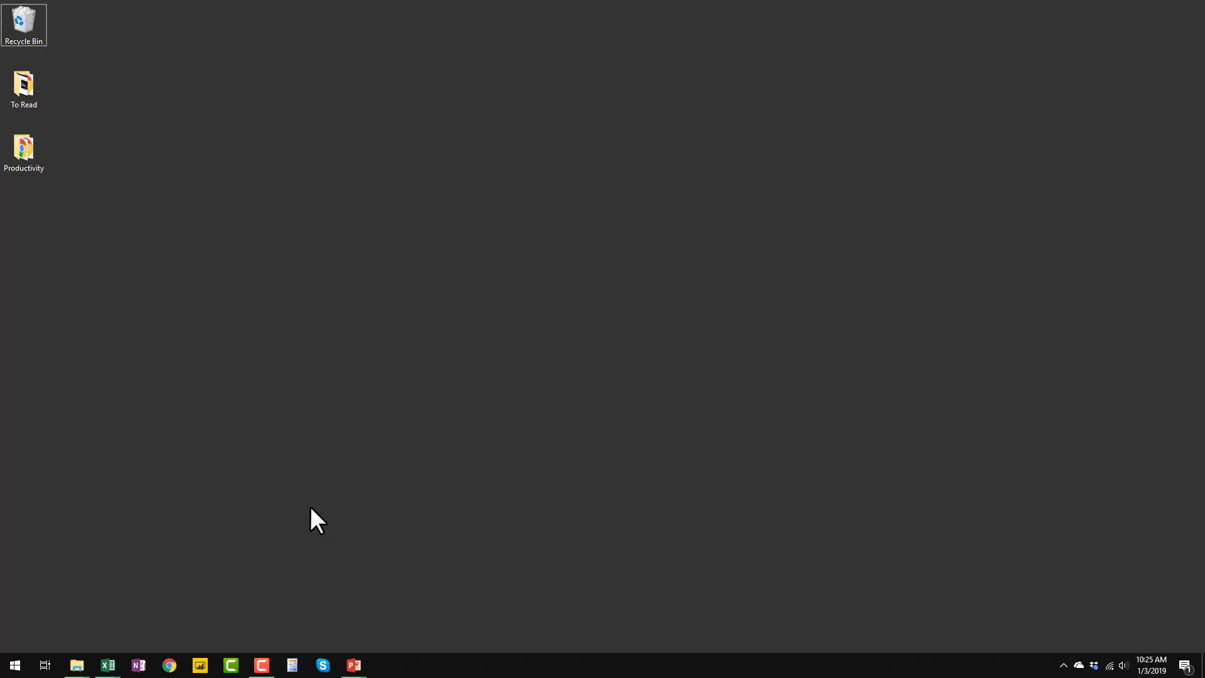
mouse_move(108, 664)
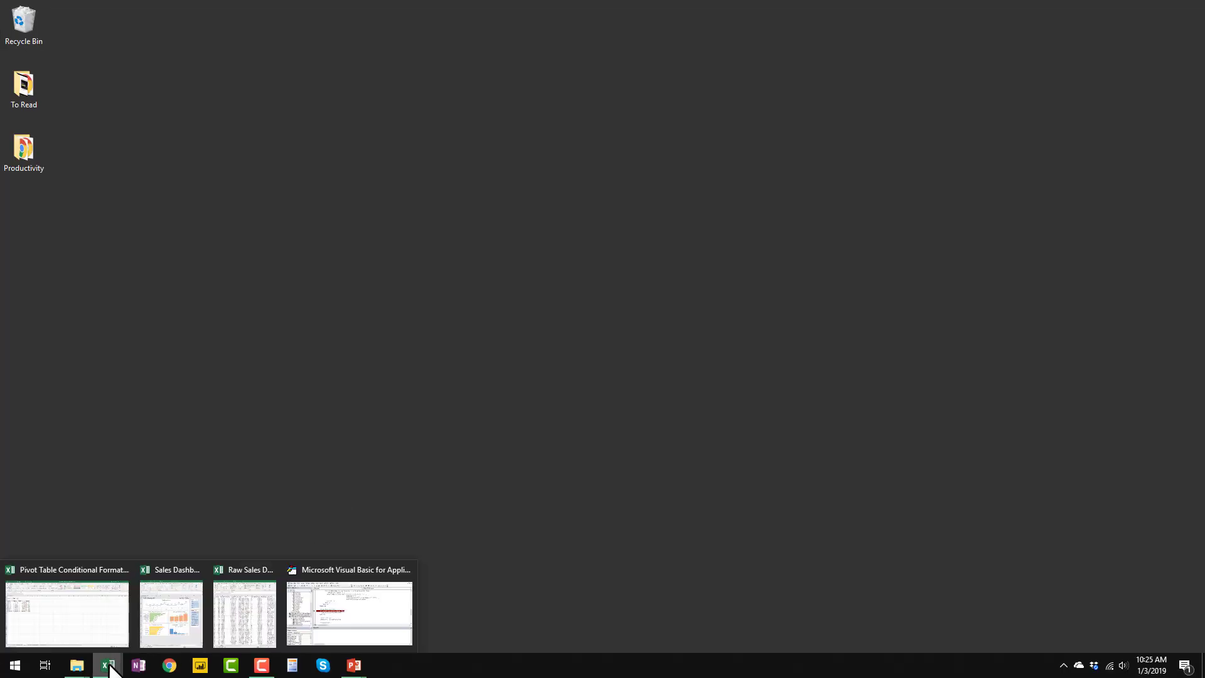
click(103, 627)
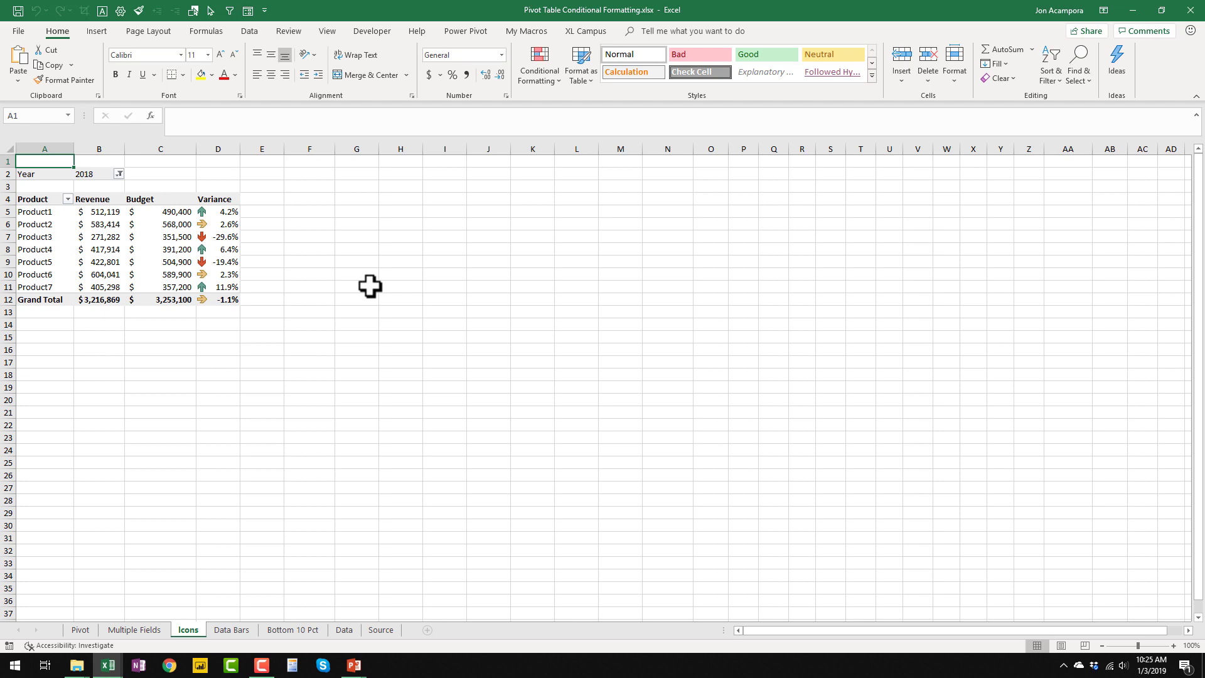
Snap the pivot workbook to the left half with Win+Left and choose the VBA editor for the right
key(super+Left)
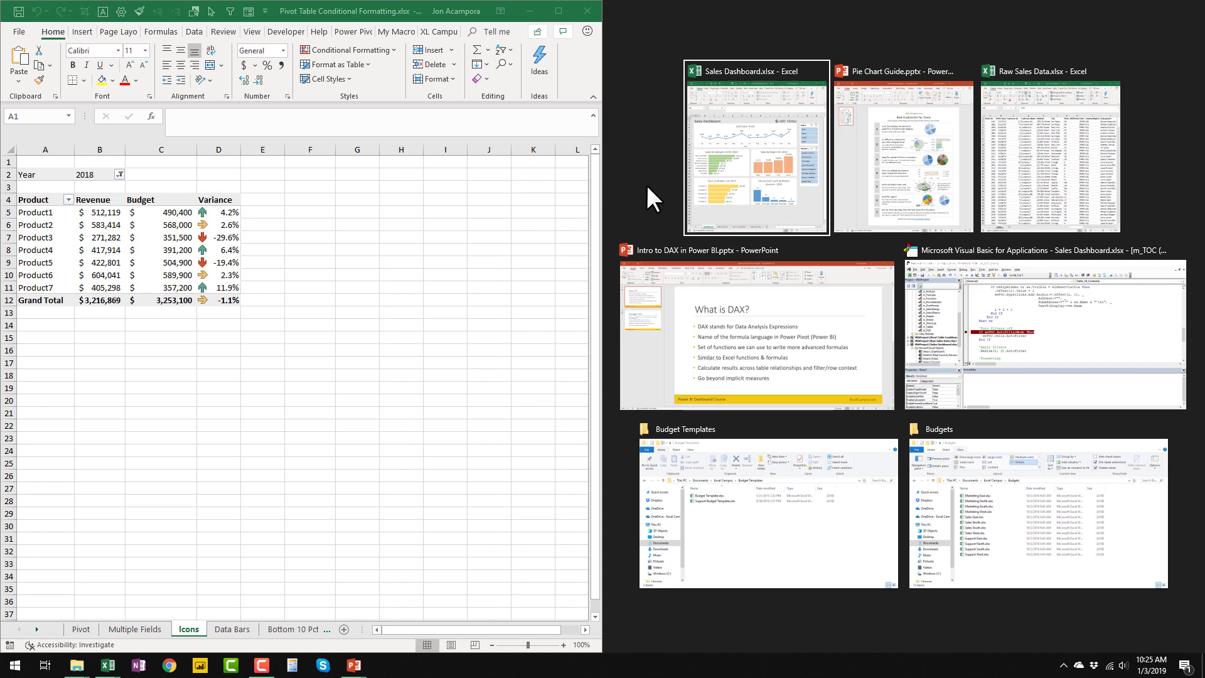
key(Right)
key(Right)
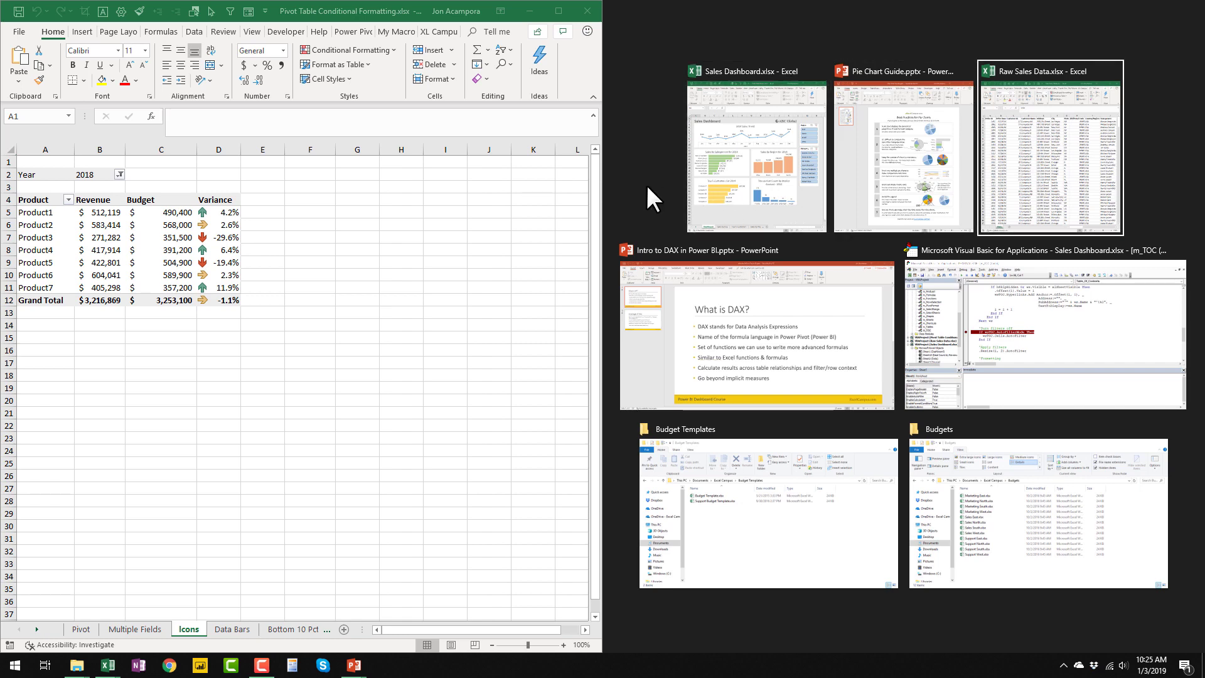
key(Down)
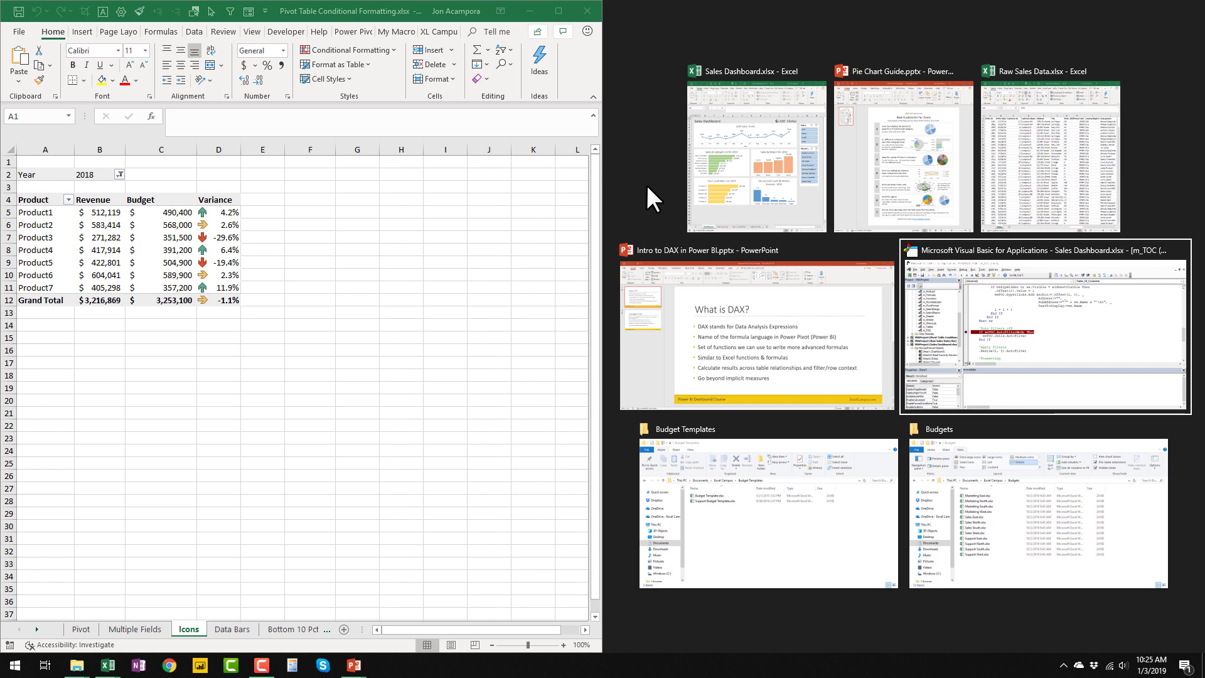
key(Return)
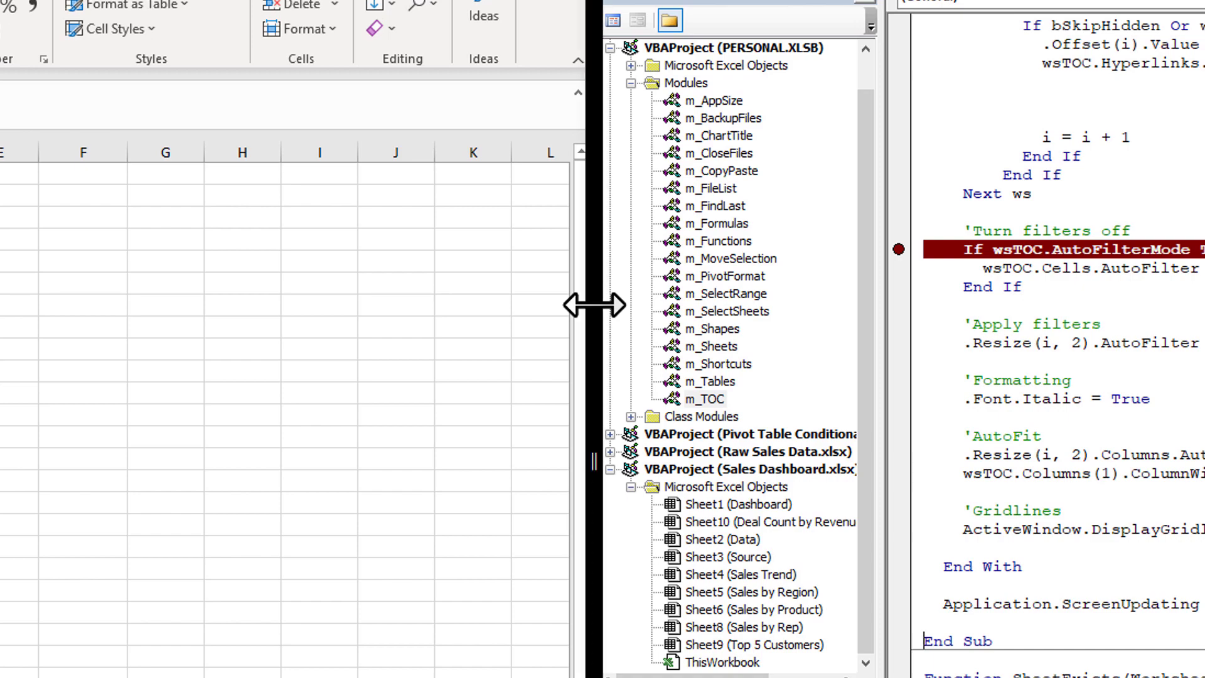
Widen the VBA editor by dragging the split divider, narrowing the Excel window
drag(595, 305, 355, 326)
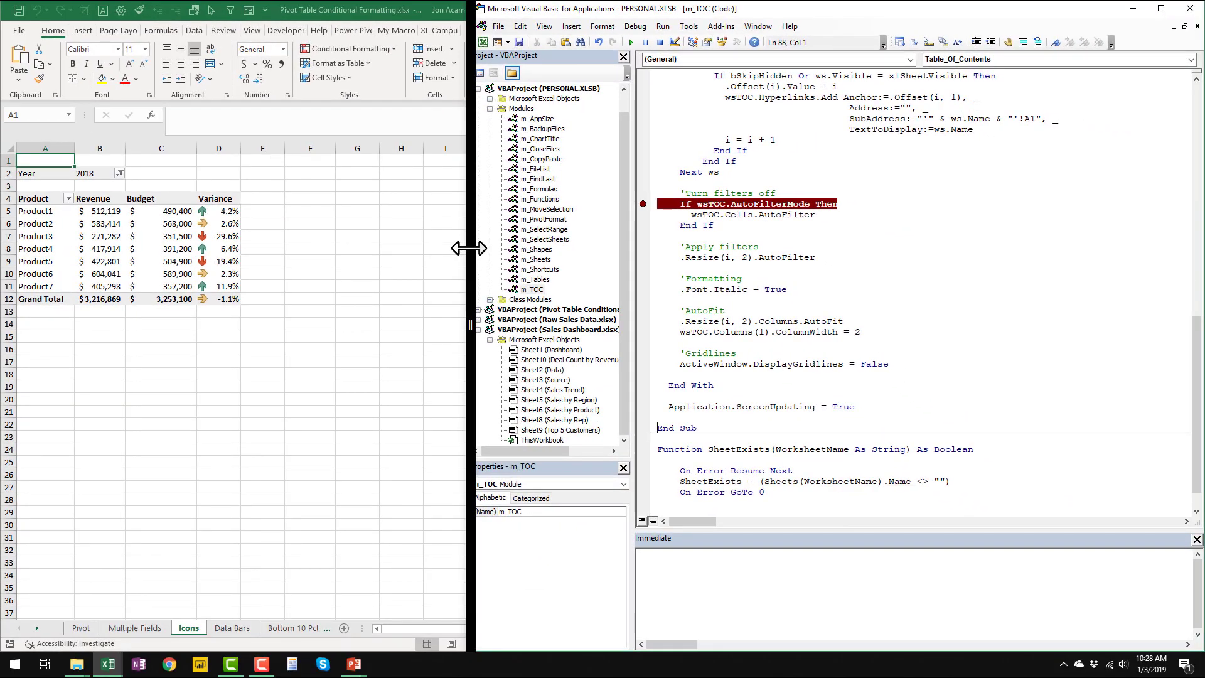
drag(468, 249, 444, 250)
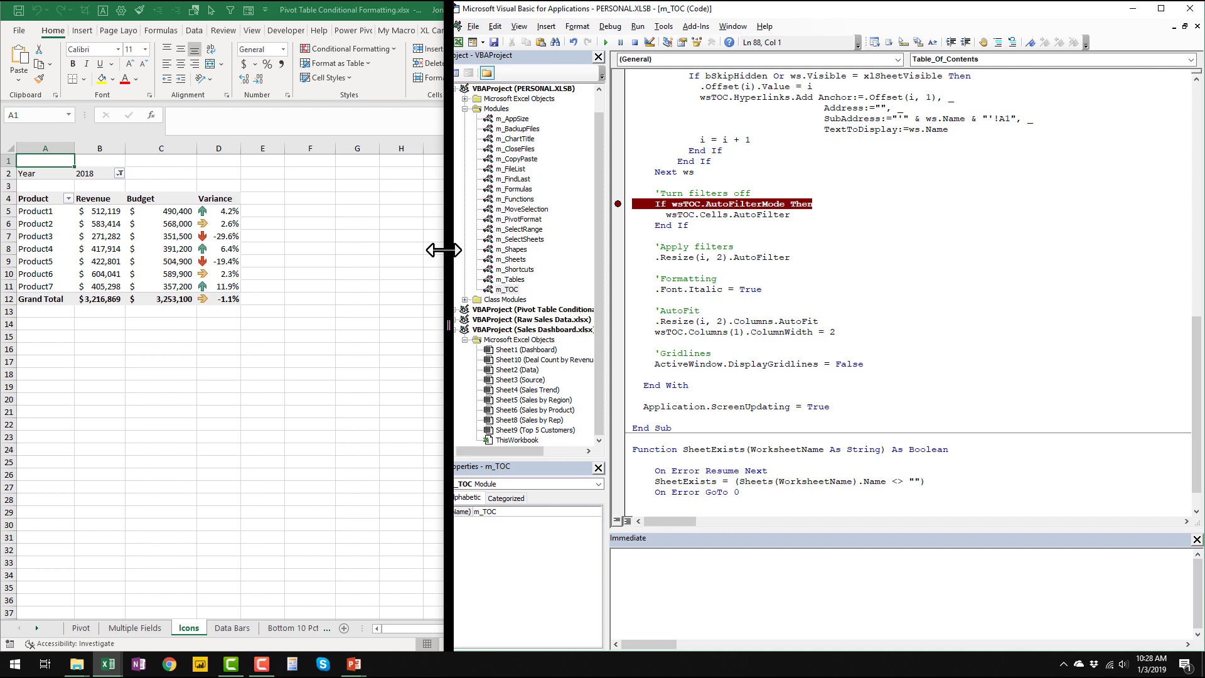
drag(444, 250, 445, 250)
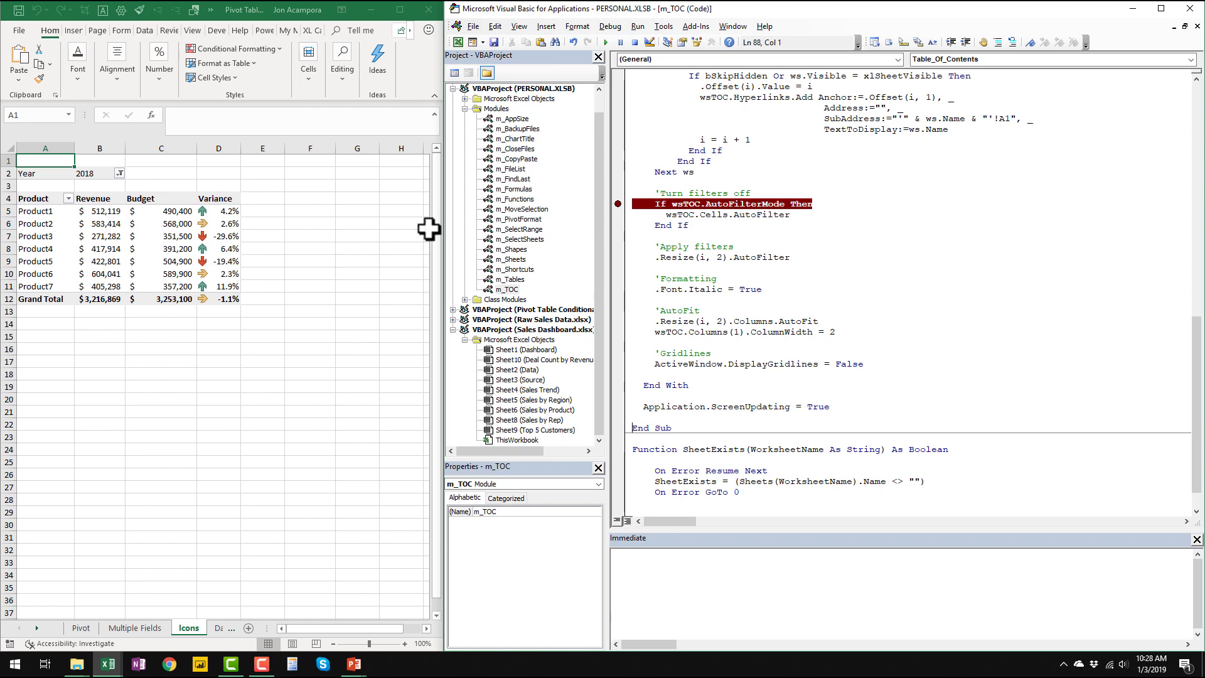
mouse_move(435, 198)
mouse_down()
mouse_move(434, 209)
mouse_move(436, 180)
mouse_up()
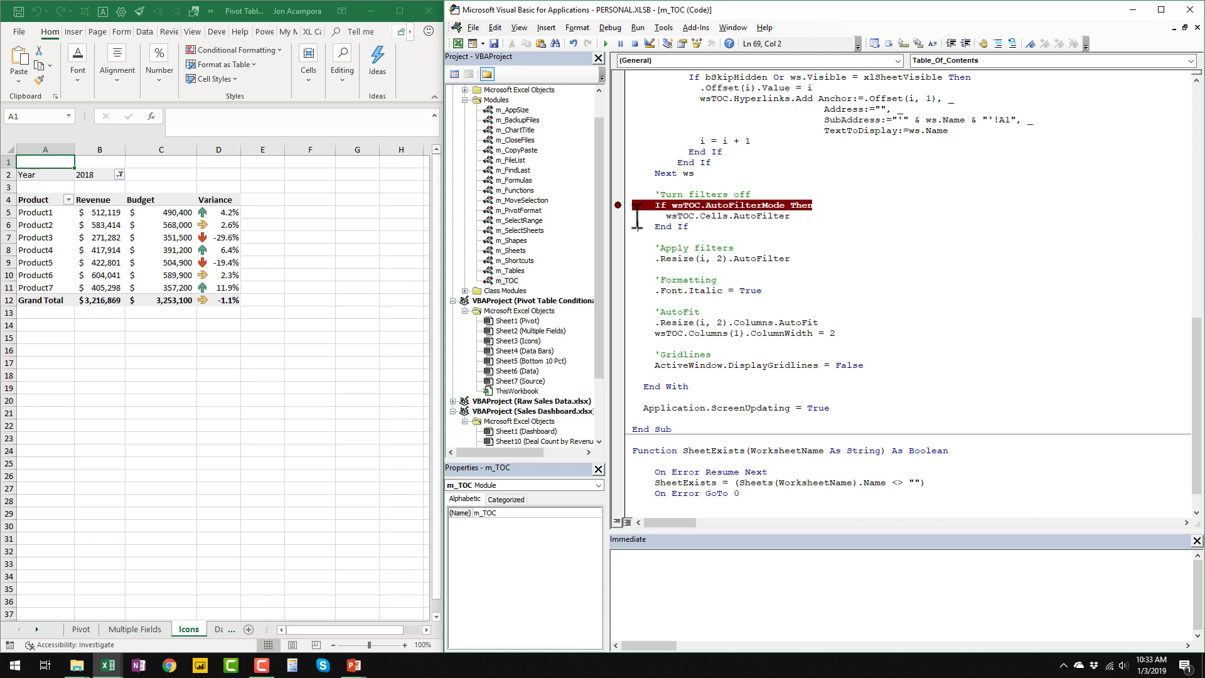
Run the TOC macro to its breakpoint, then step through filter, autofit, column A and gridline lines
key(F5)
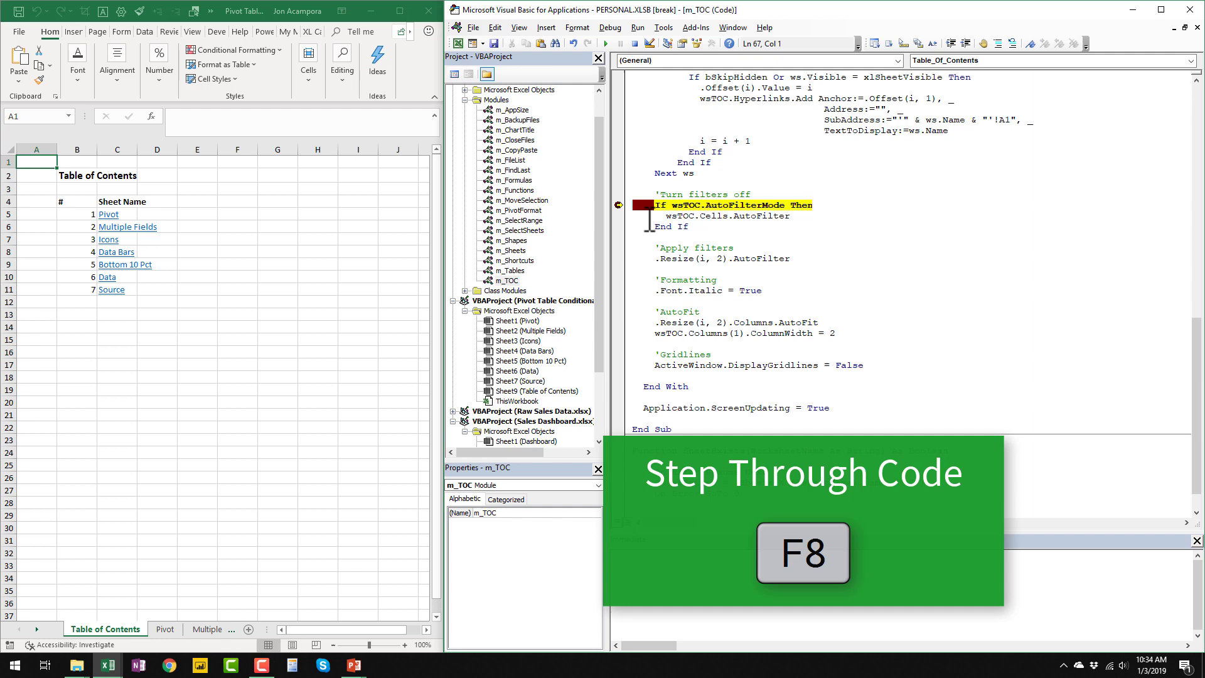
key(F8)
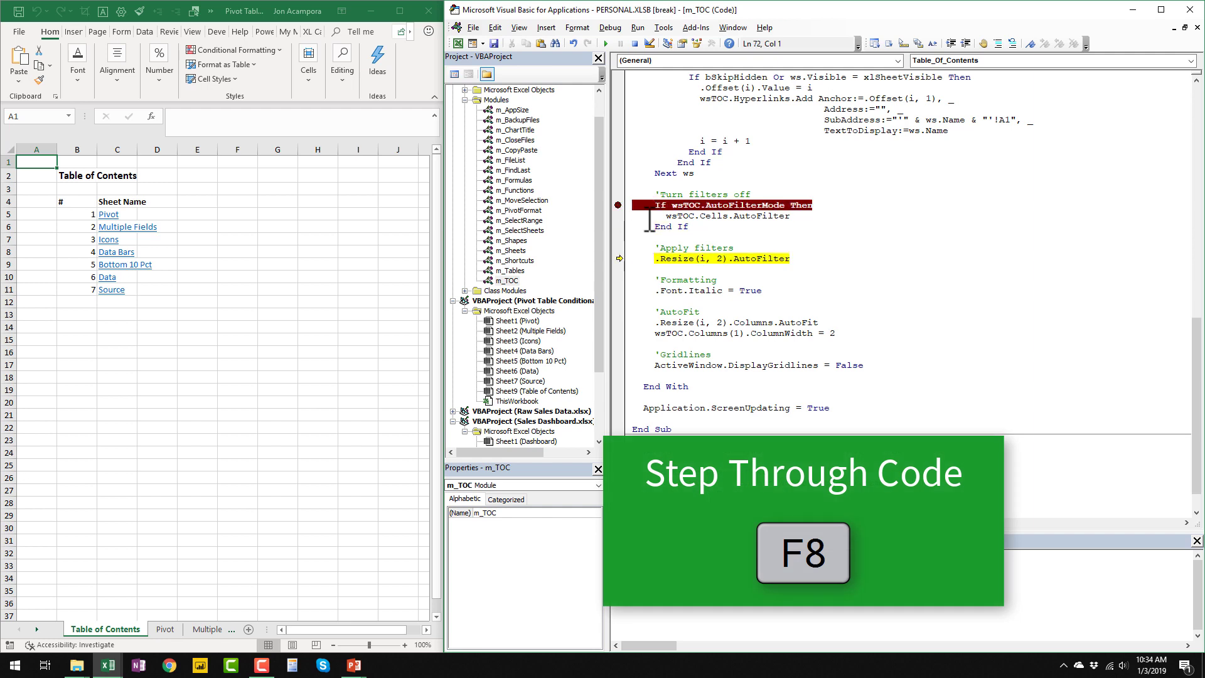
key(F8)
key(F8)
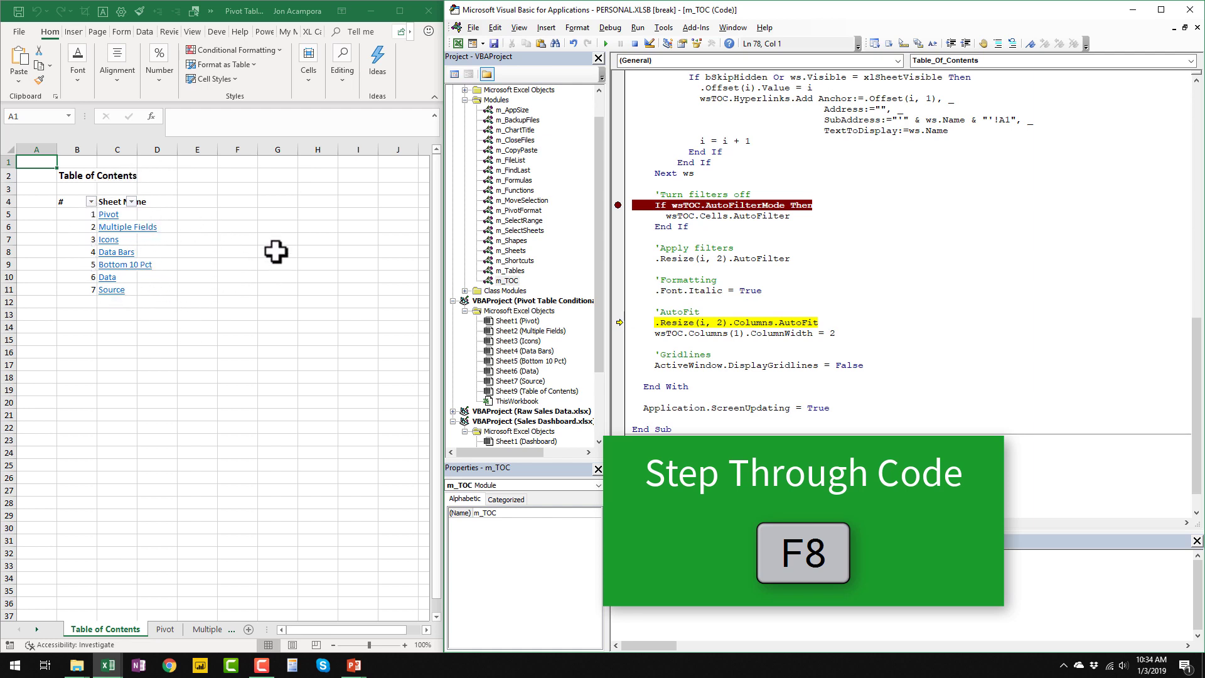
key(F8)
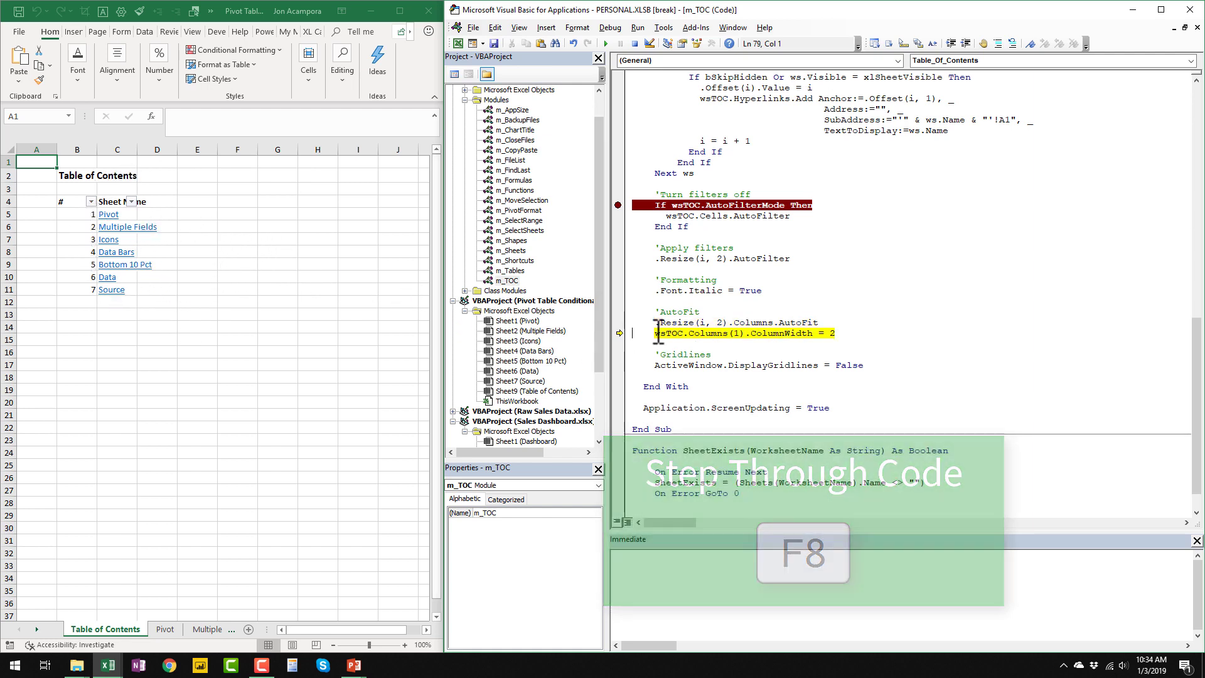
key(F8)
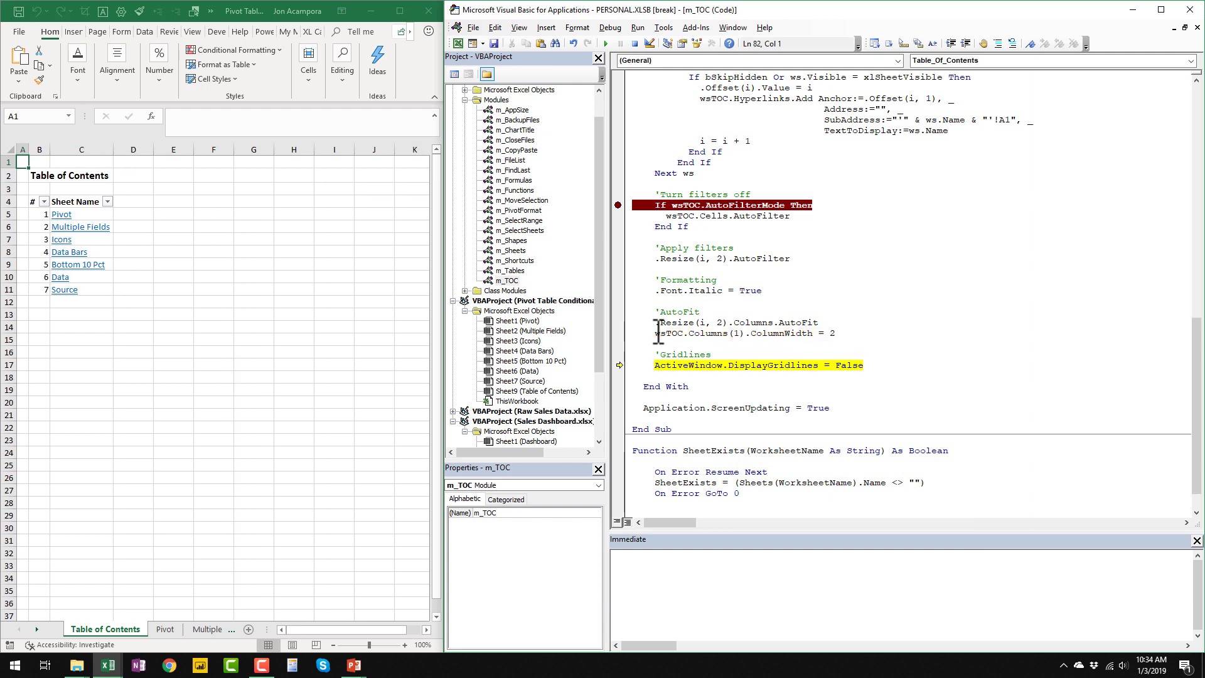
key(F8)
key(F8)
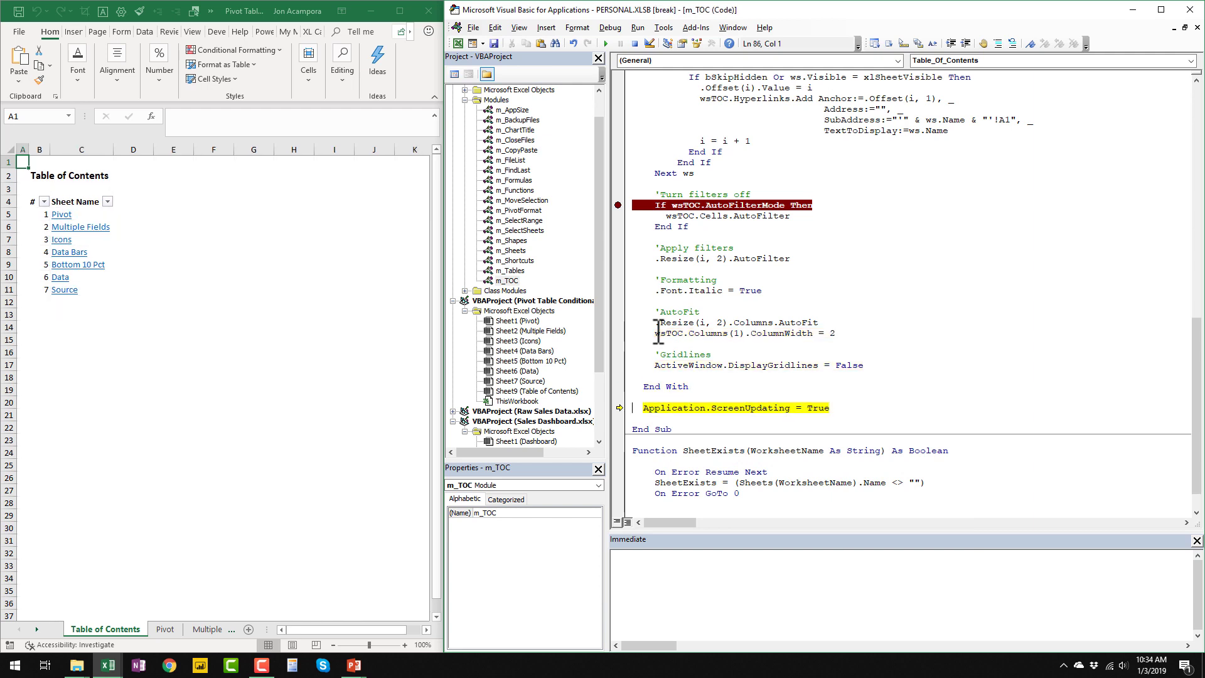
key(F8)
key(F8)
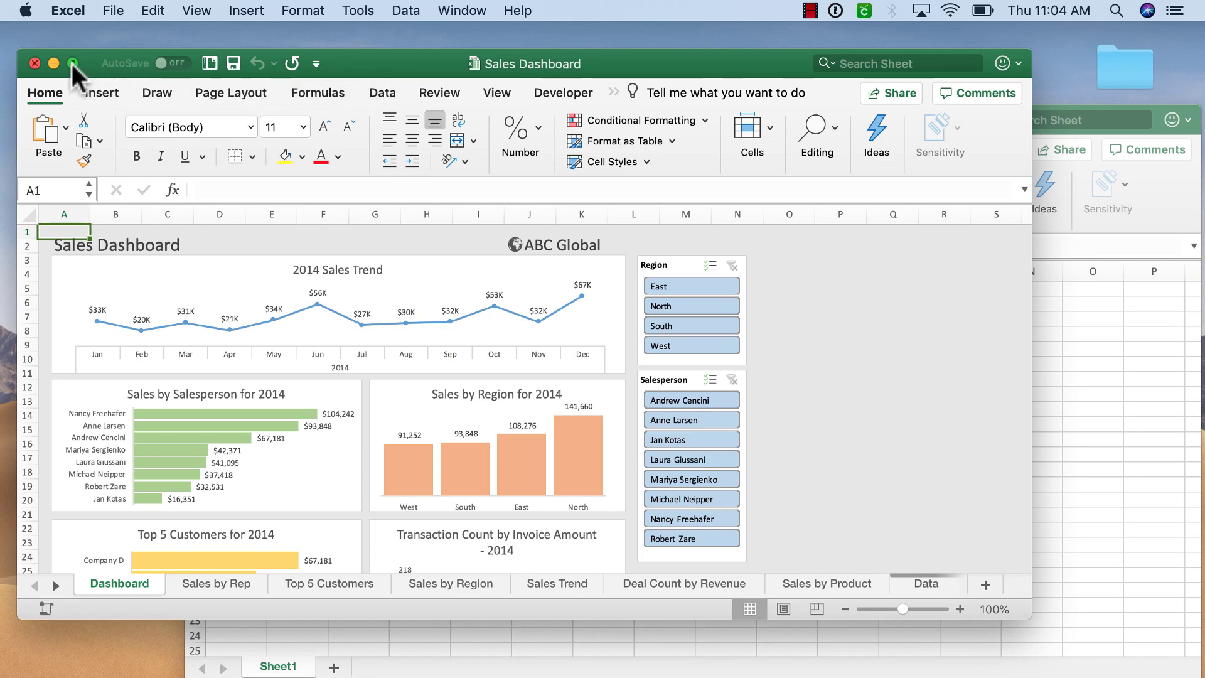
drag(71, 63, 6, 122)
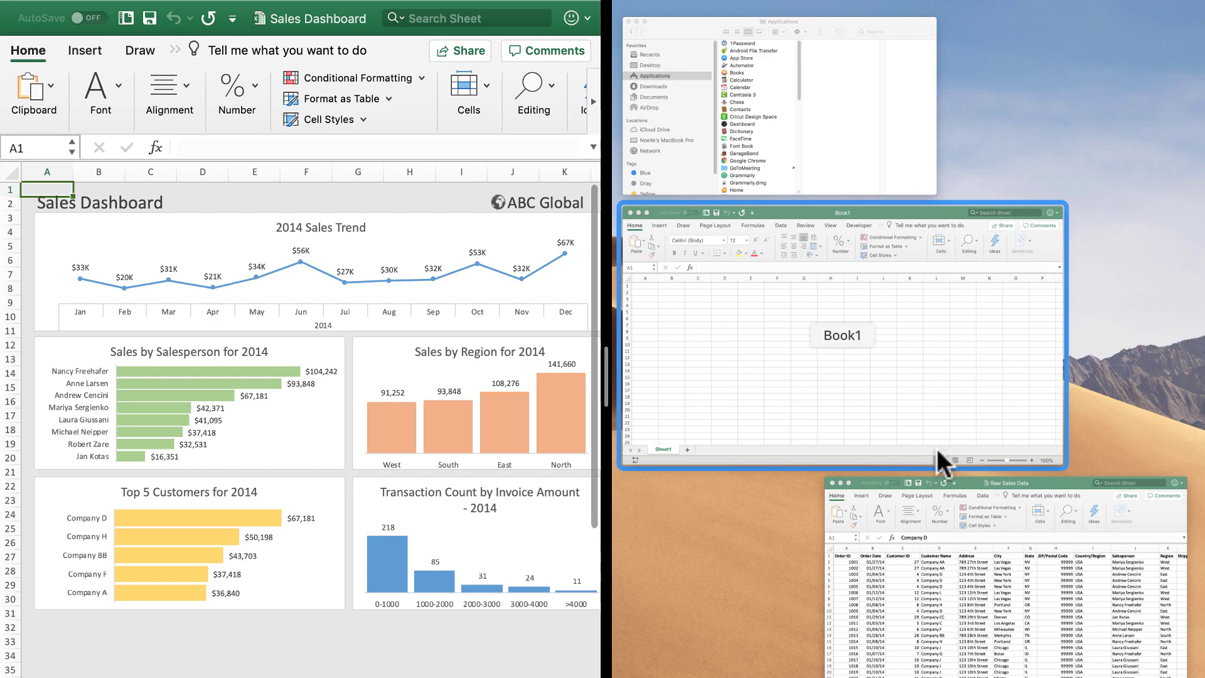
click(936, 515)
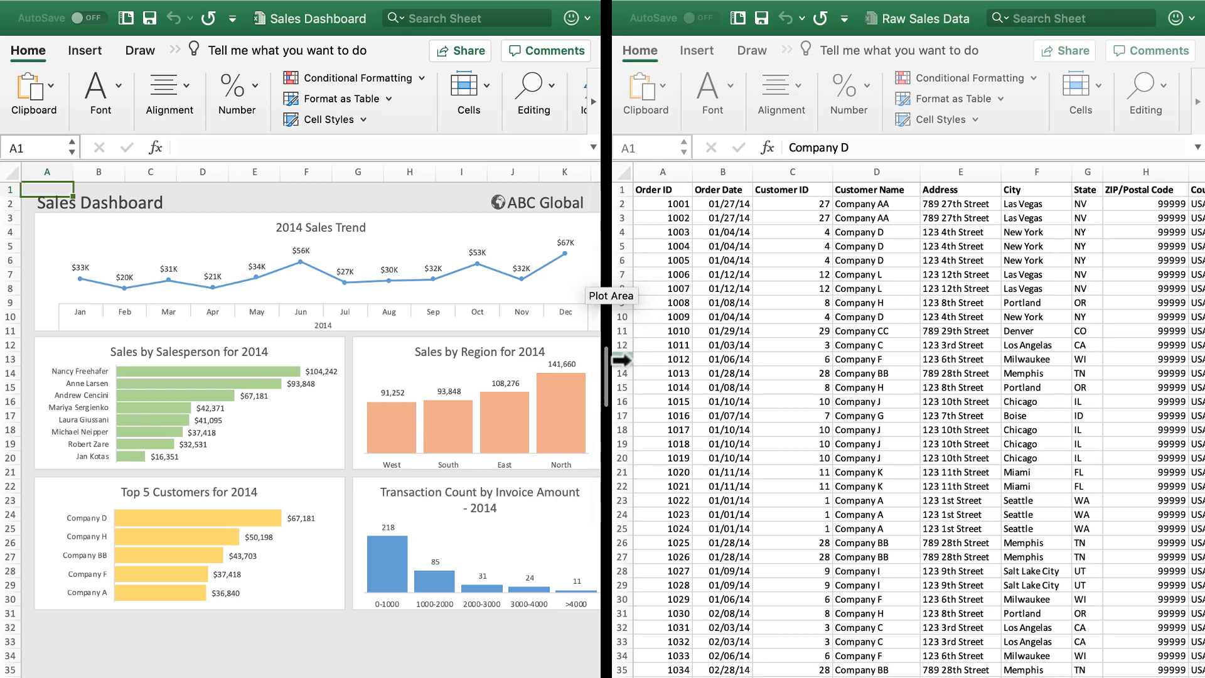
drag(606, 373, 653, 372)
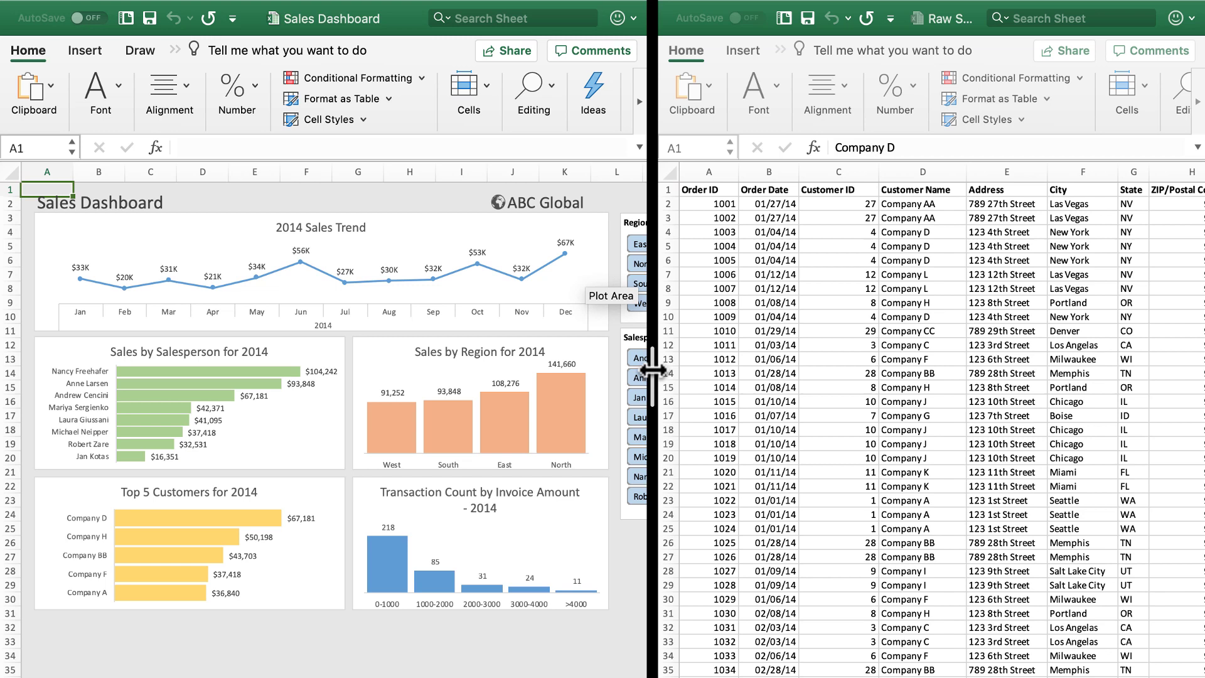
key(F3)
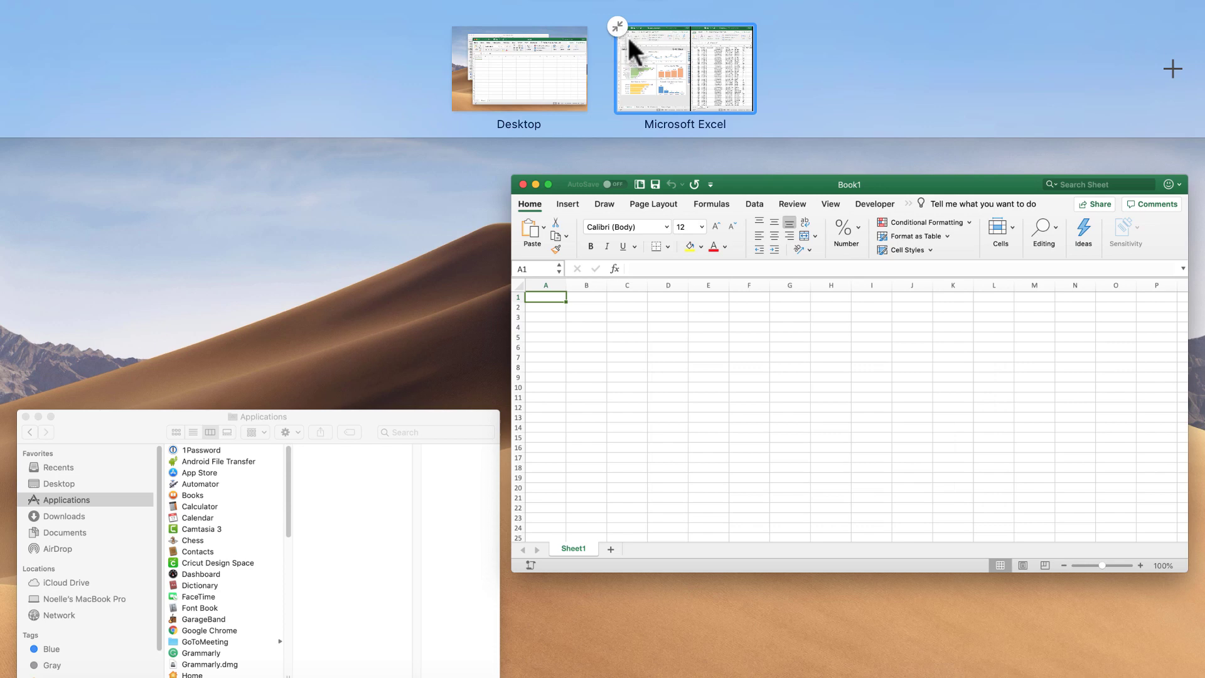
drag(654, 52, 348, 201)
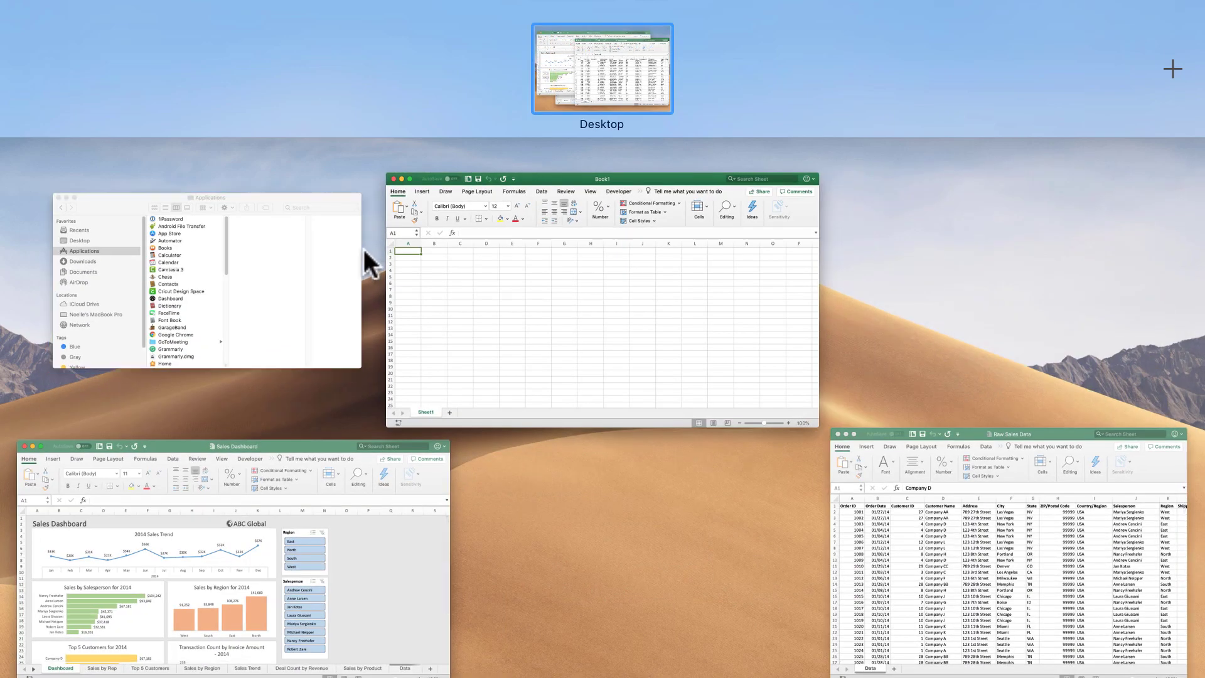
click(387, 515)
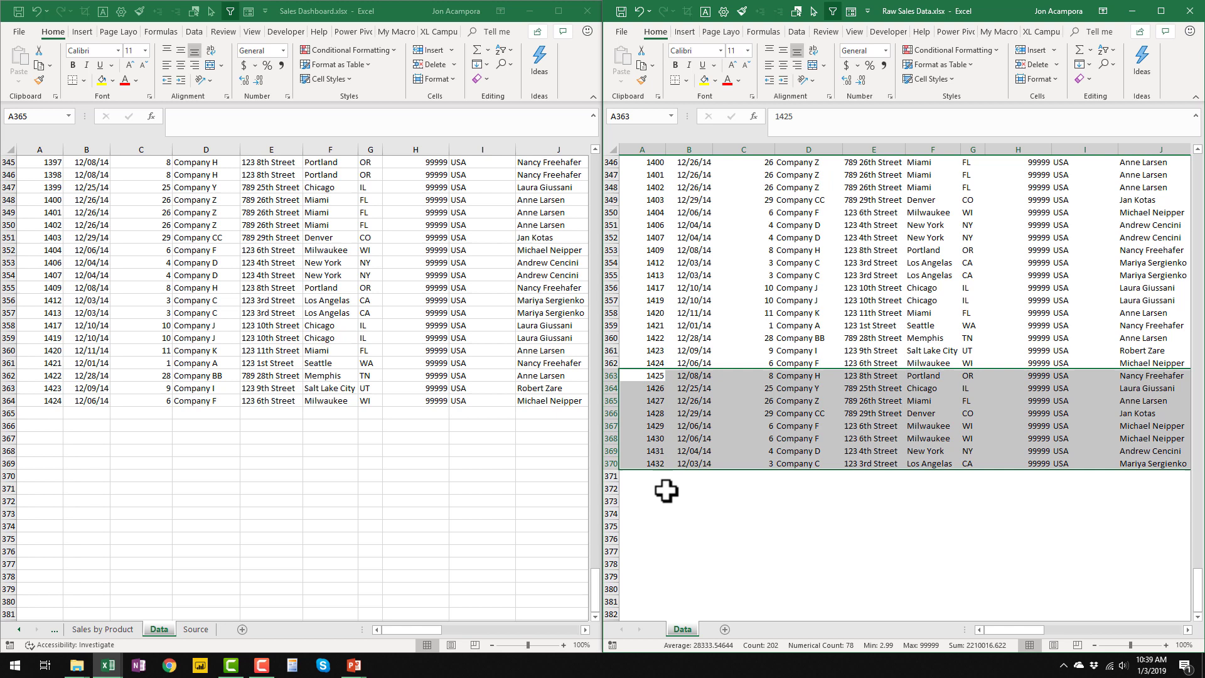
Copy Raw Sales Data rows 363–370 and paste them into Sales Dashboard rows 365–372
key(ctrl+c)
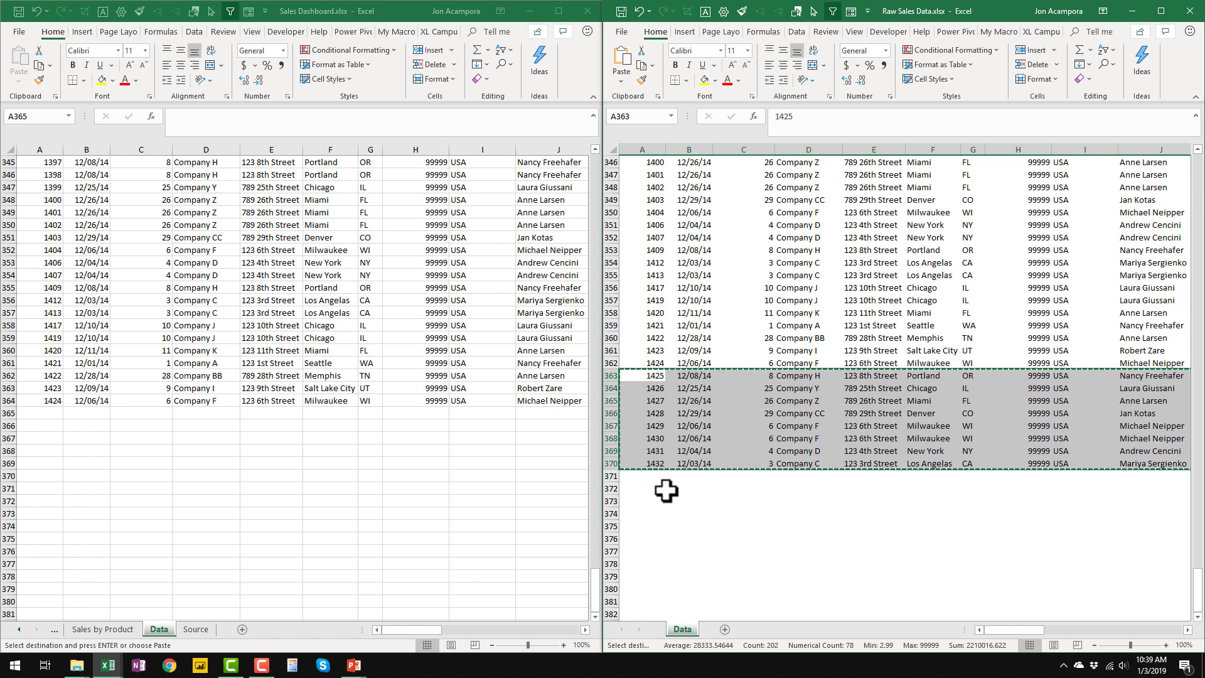
key(alt+Tab)
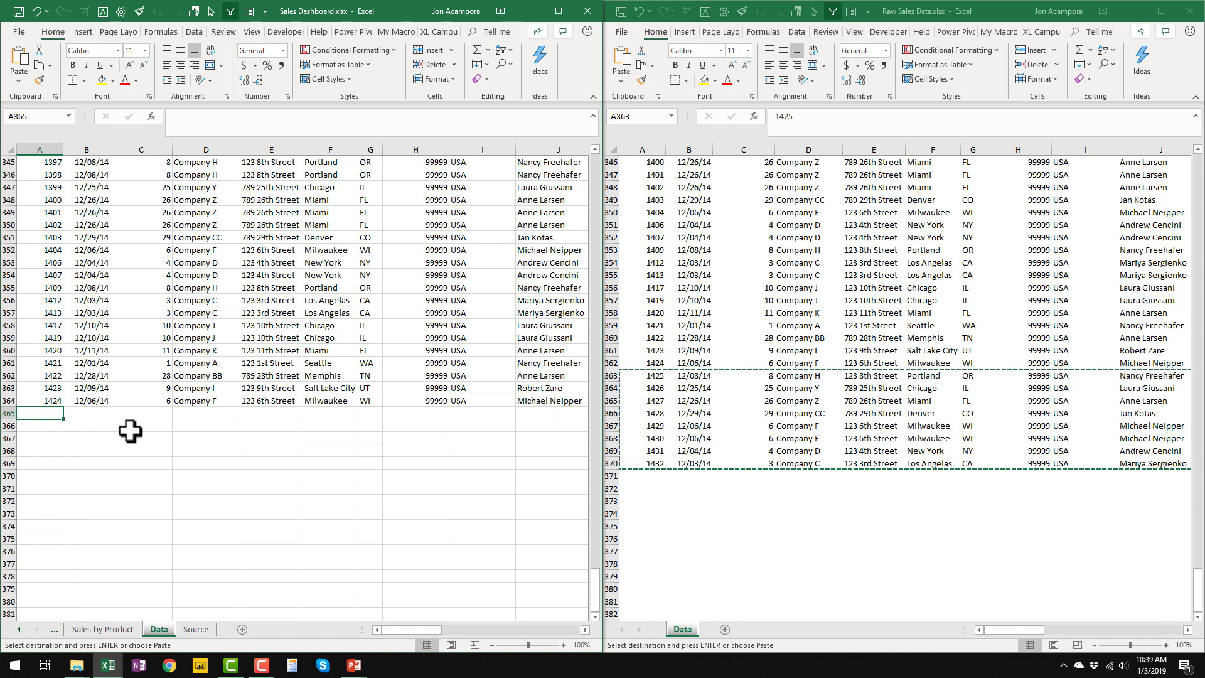
key(ctrl+v)
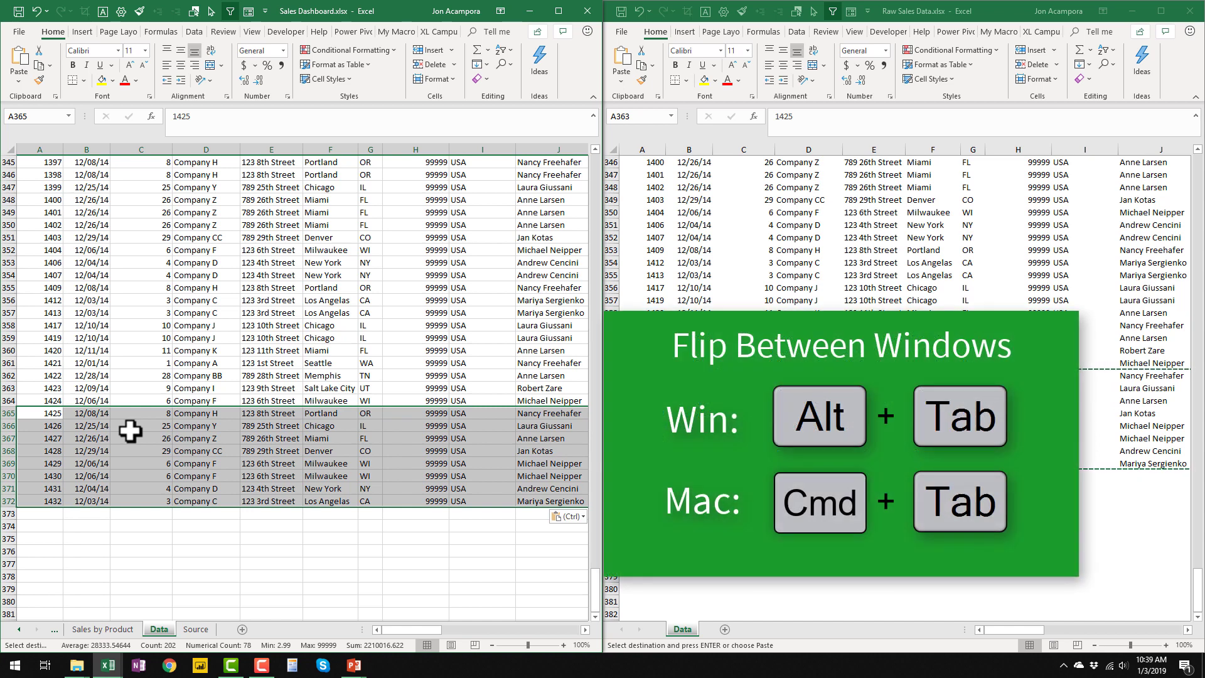
key(alt+Tab)
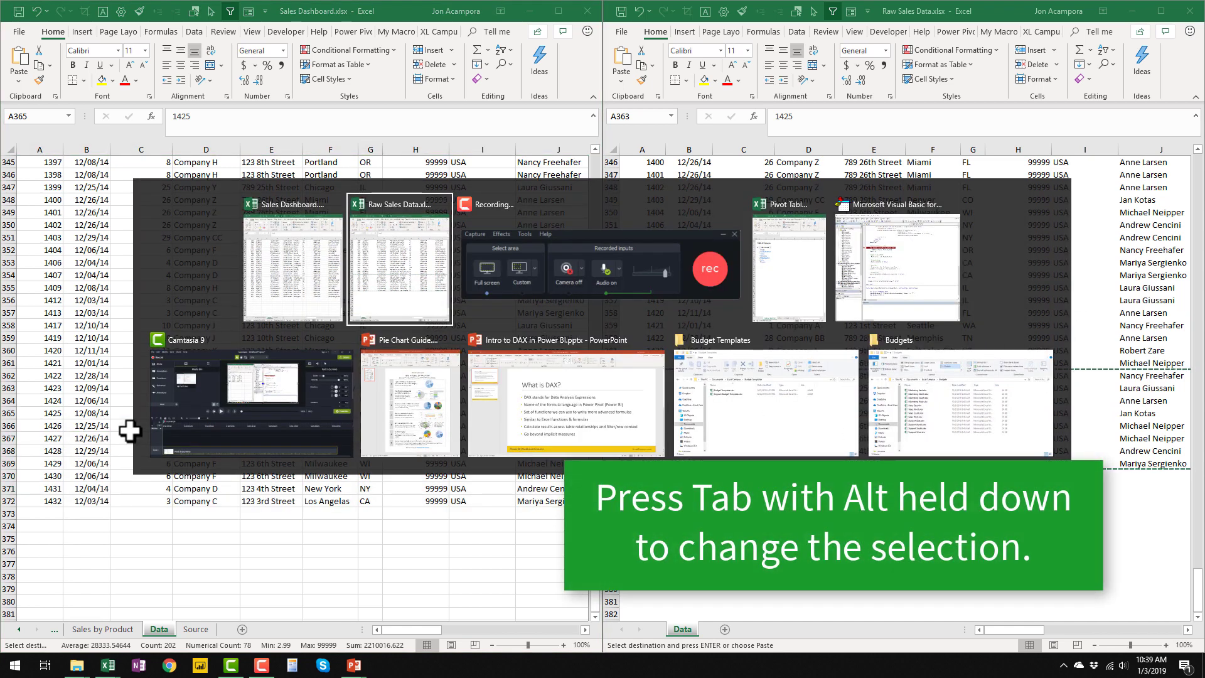
Cycle the Alt+Tab switcher past the pivot table workbook toward the Visual Basic editor
key(alt+Tab)
key(alt+Tab)
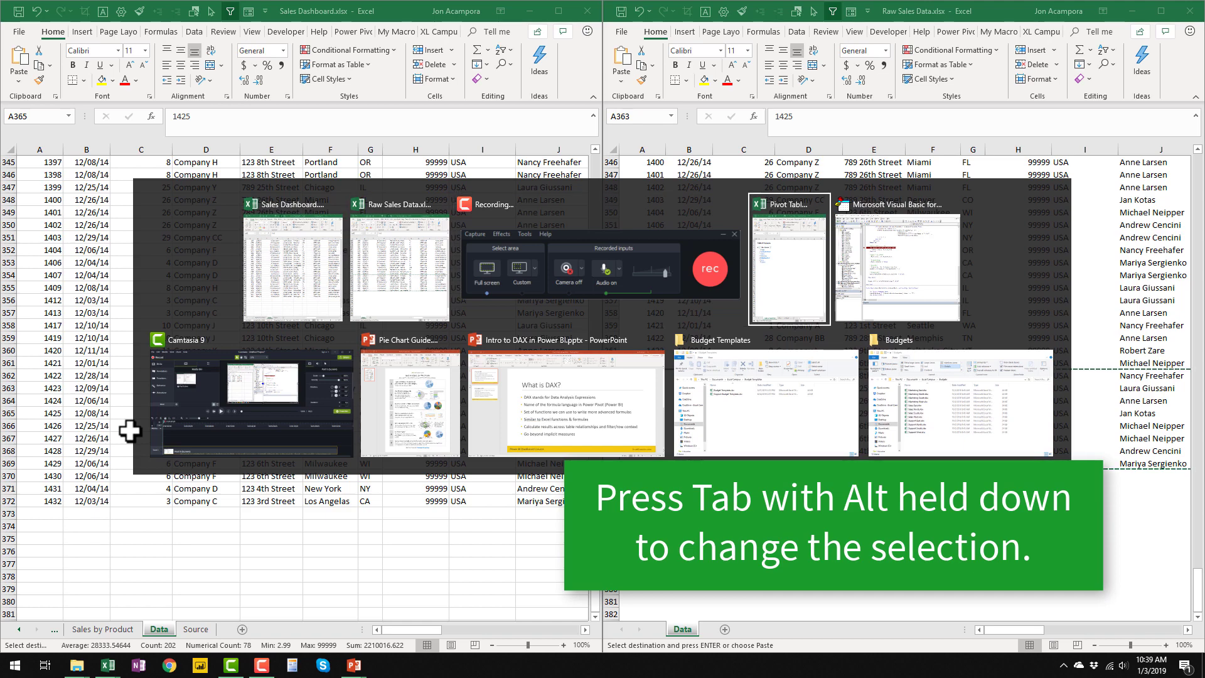
key(alt+Tab)
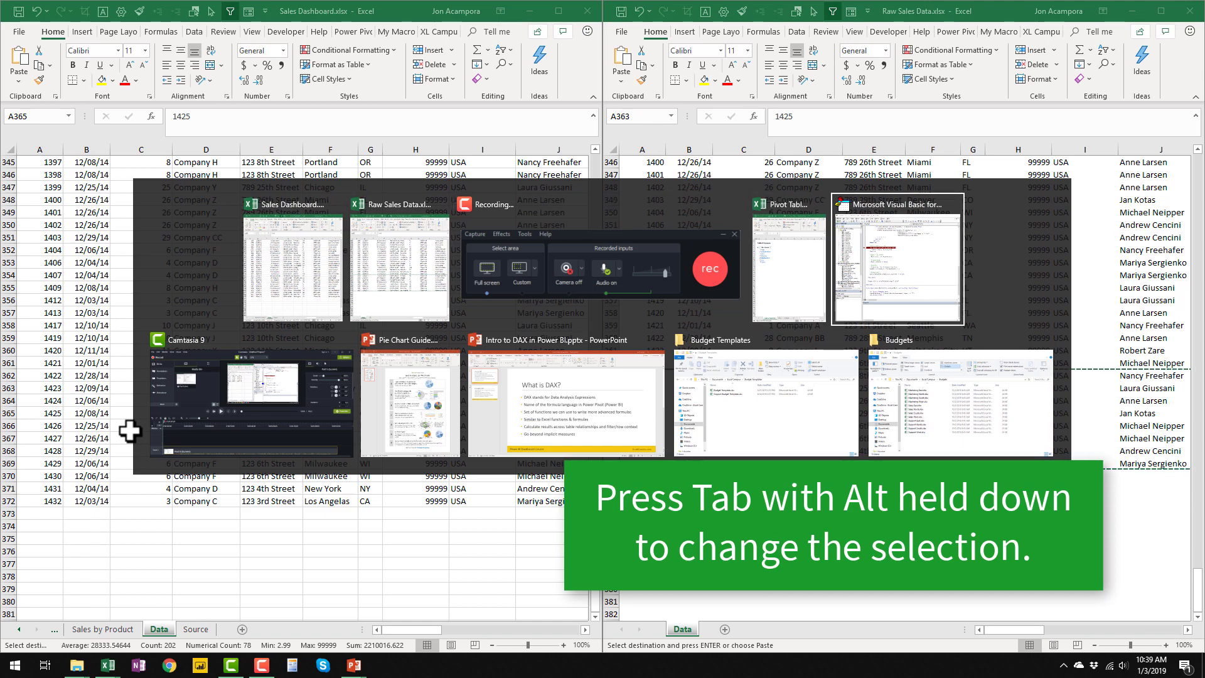